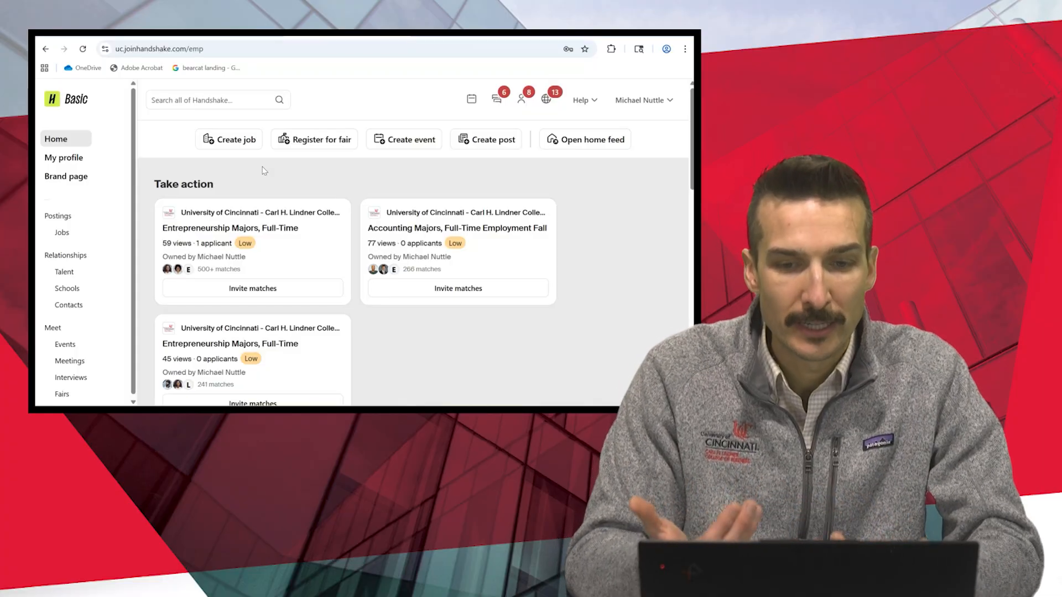
- Start a new job post and select University of Cincinnati - Carl H. Lindner College of Business as the employer
{"action": "left_click", "coordinate": [243, 136]}
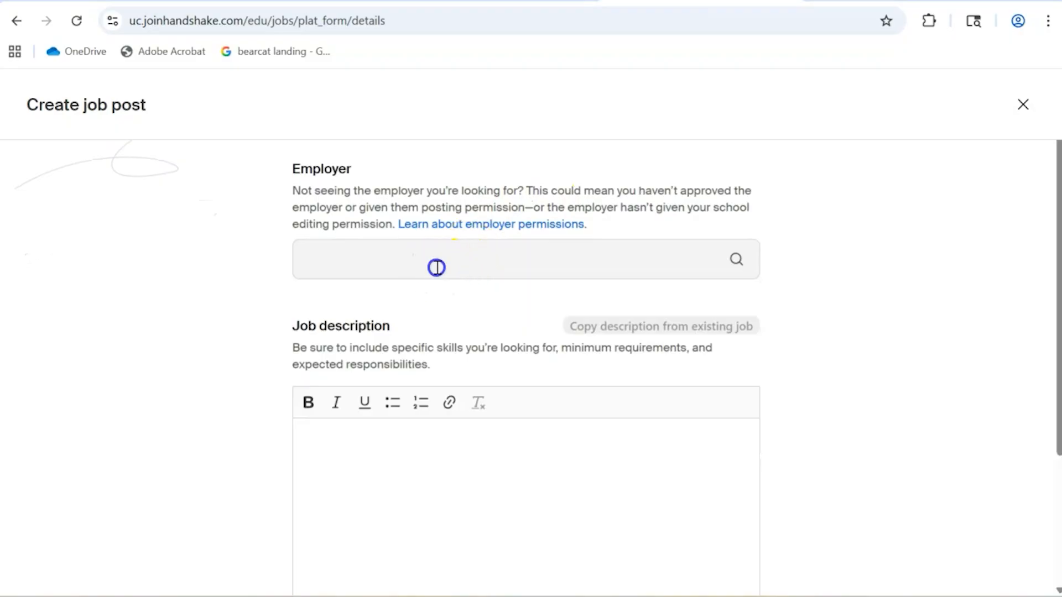
{"action": "left_click", "coordinate": [437, 267]}
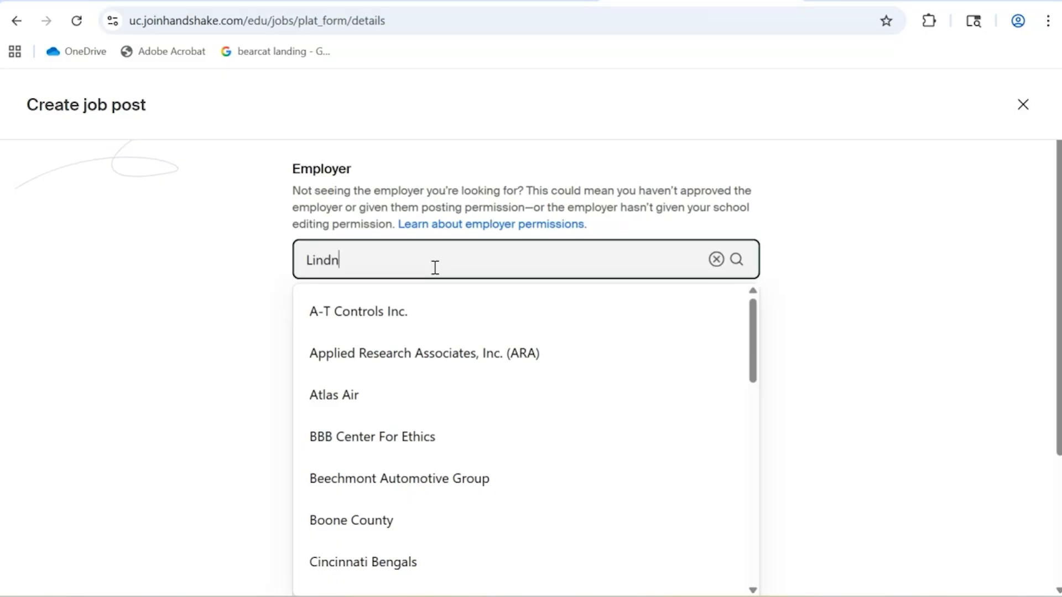
{"action": "type", "text": "er"}
{"action": "left_click", "coordinate": [430, 292]}
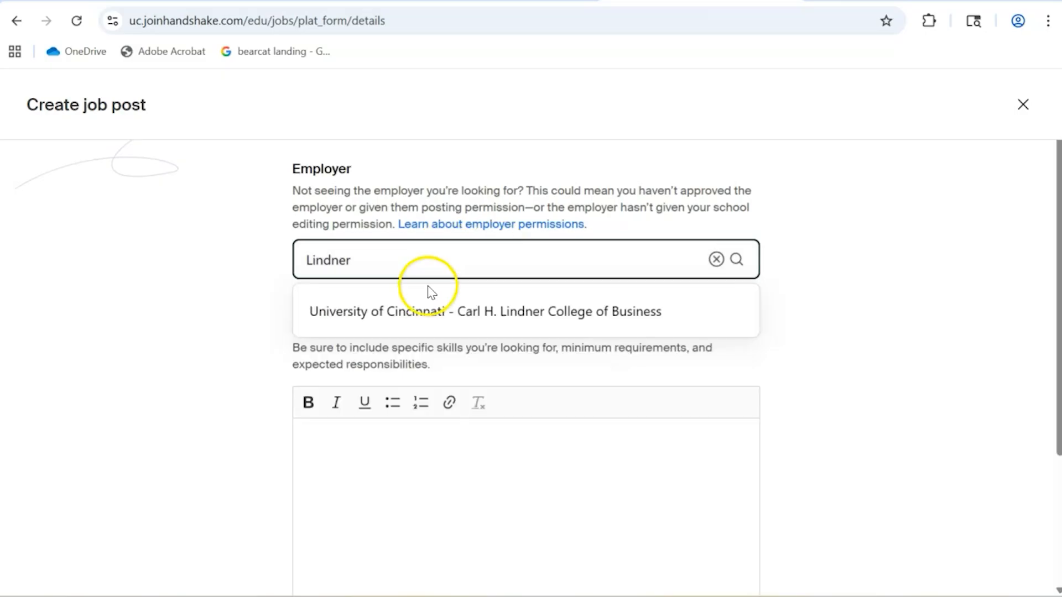
- Enter the job description "We will need to have a job description here." and continue with automatic filling of the remaining post enabled
{"action": "scroll", "coordinate": [295, 331], "scroll_direction": "down", "scroll_amount": 2}
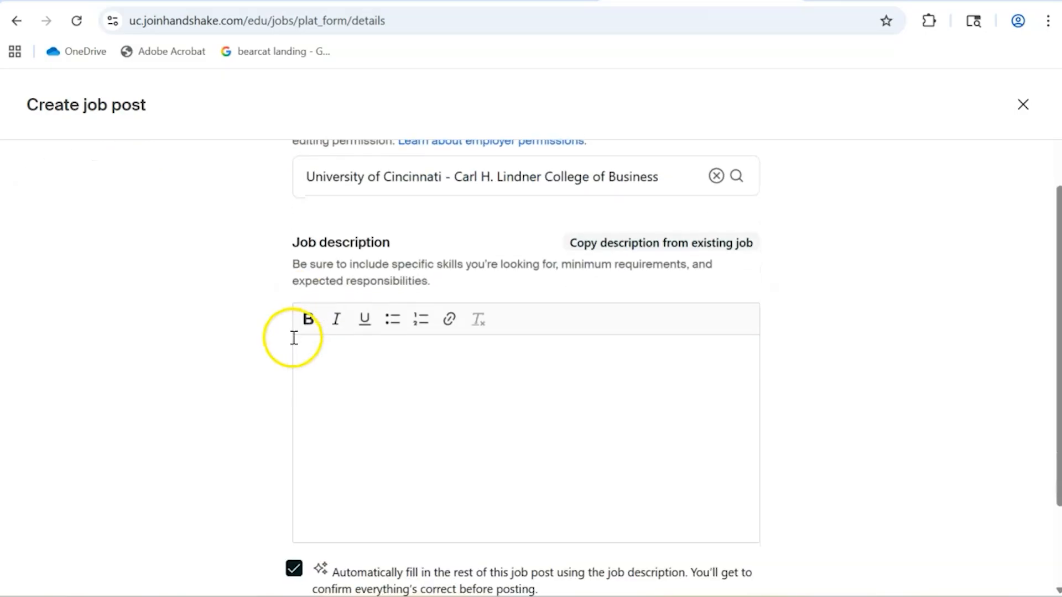
{"action": "left_click", "coordinate": [593, 446]}
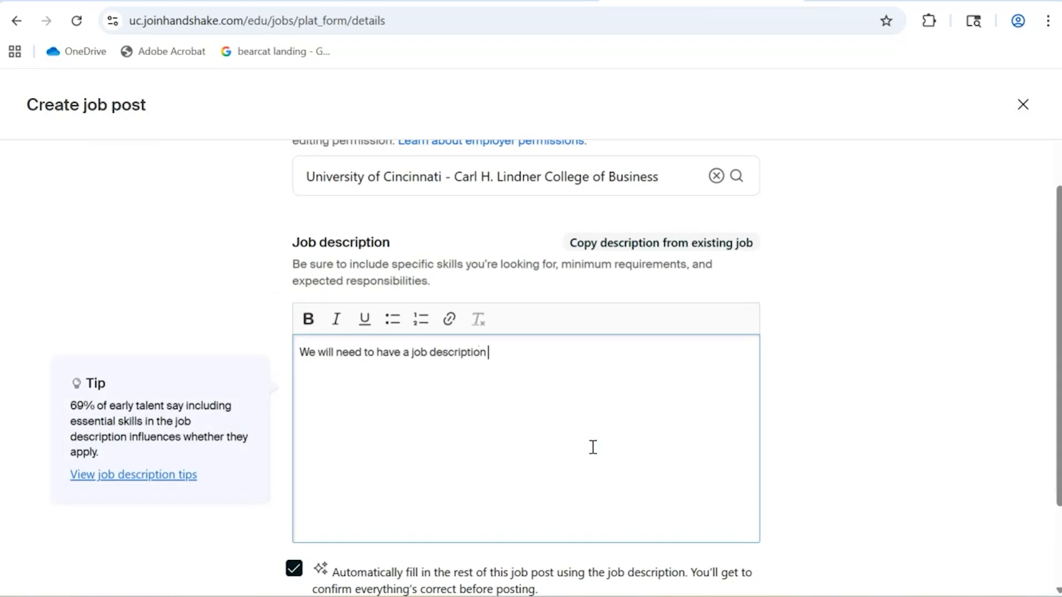
{"action": "scroll", "coordinate": [718, 409], "scroll_direction": "down", "scroll_amount": 2}
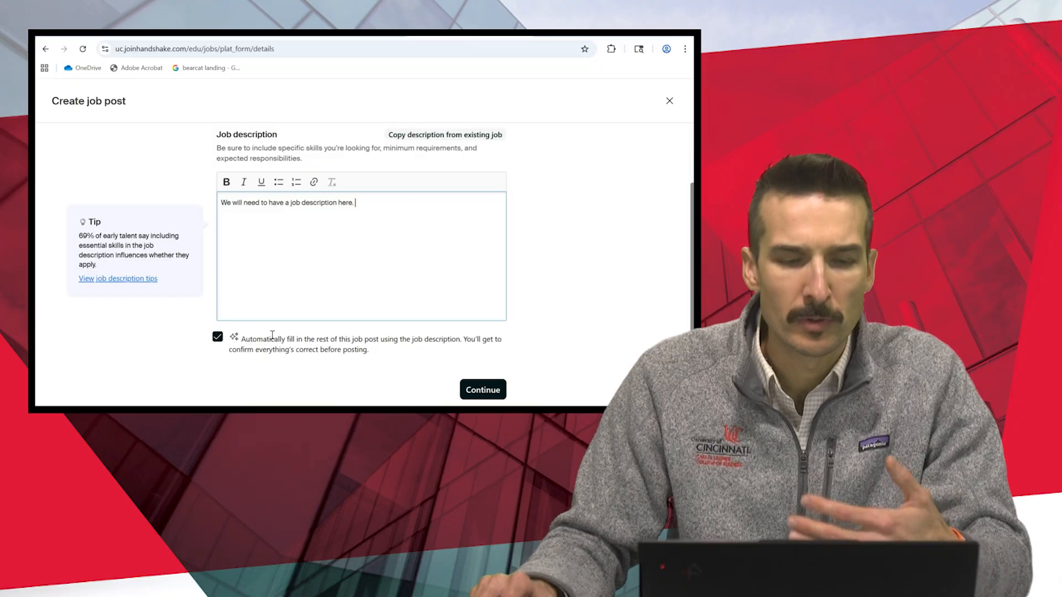
{"action": "left_click", "coordinate": [291, 312]}
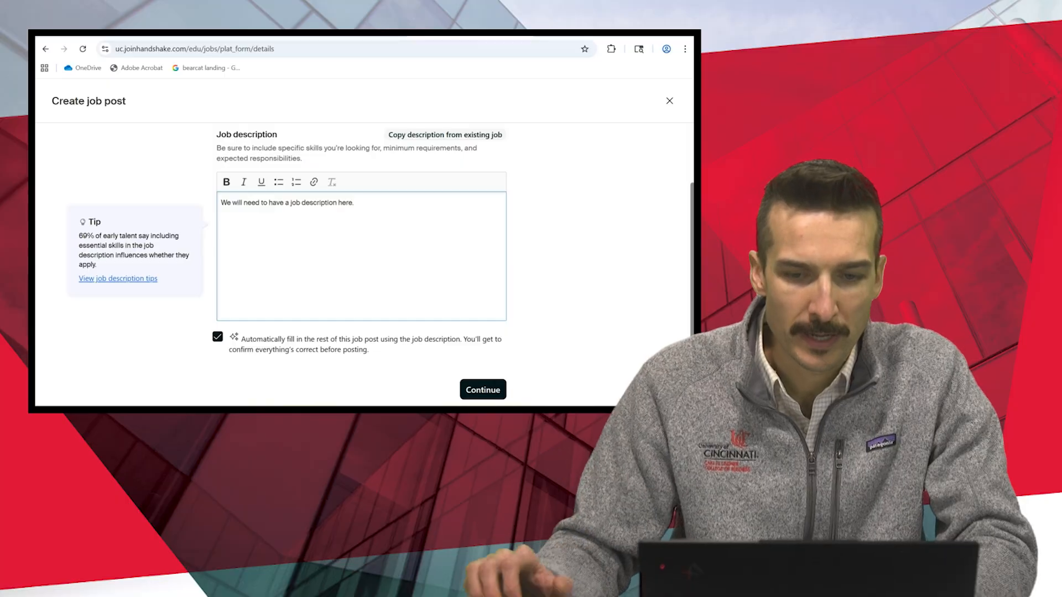
{"action": "left_click", "coordinate": [482, 389]}
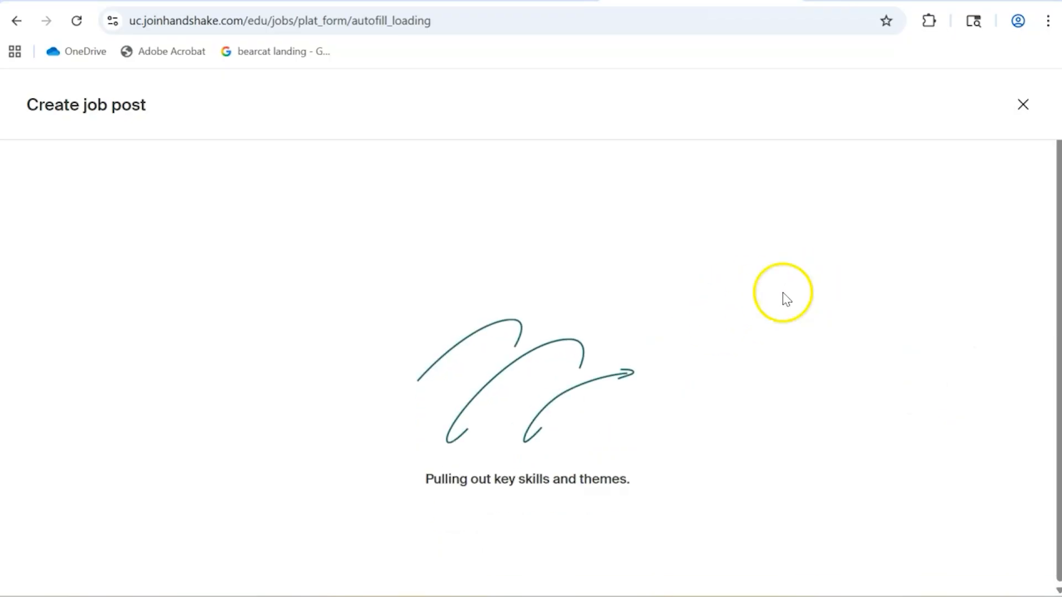
- Set the job title to "Test Job Title" and the position type to Internship, and continue to the location requirements
{"action": "left_click_drag", "start_coordinate": [442, 283], "coordinate": [324, 300]}
{"action": "type", "text": "Test Job Title"}
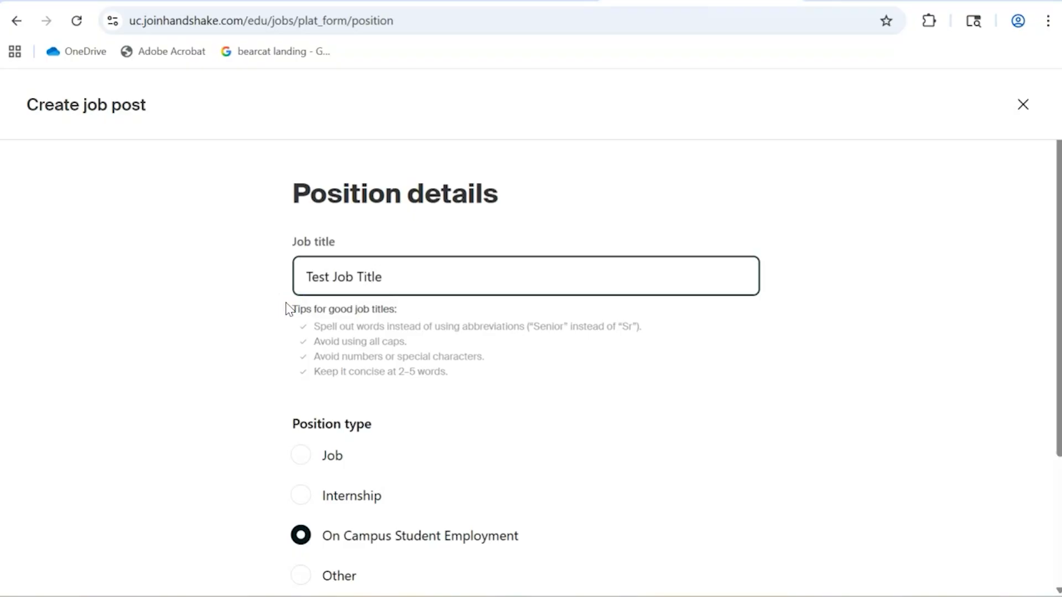
{"action": "scroll", "coordinate": [321, 309], "scroll_direction": "down", "scroll_amount": 3}
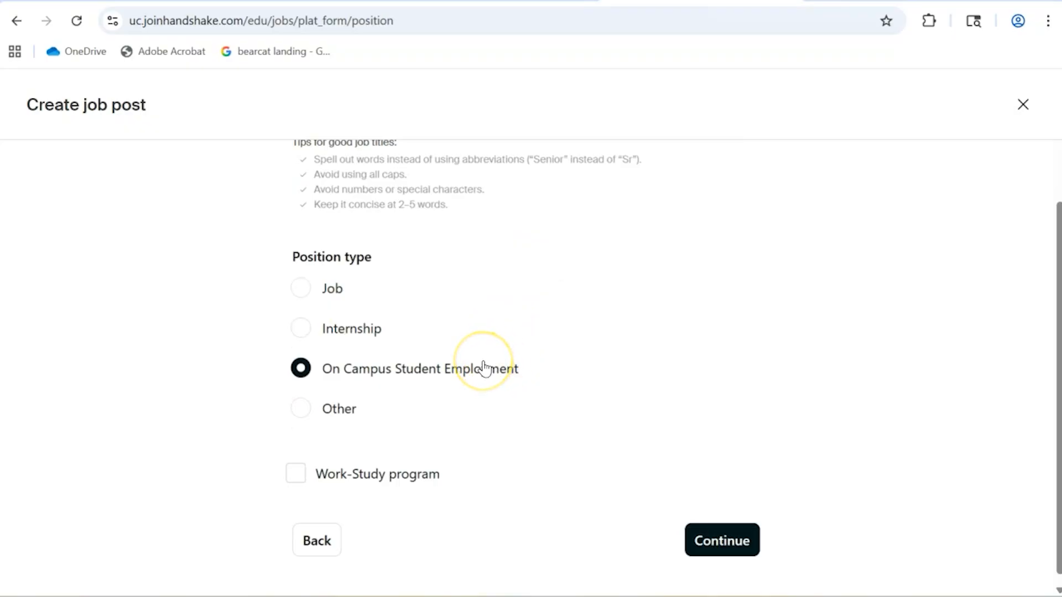
{"action": "left_click", "coordinate": [299, 287]}
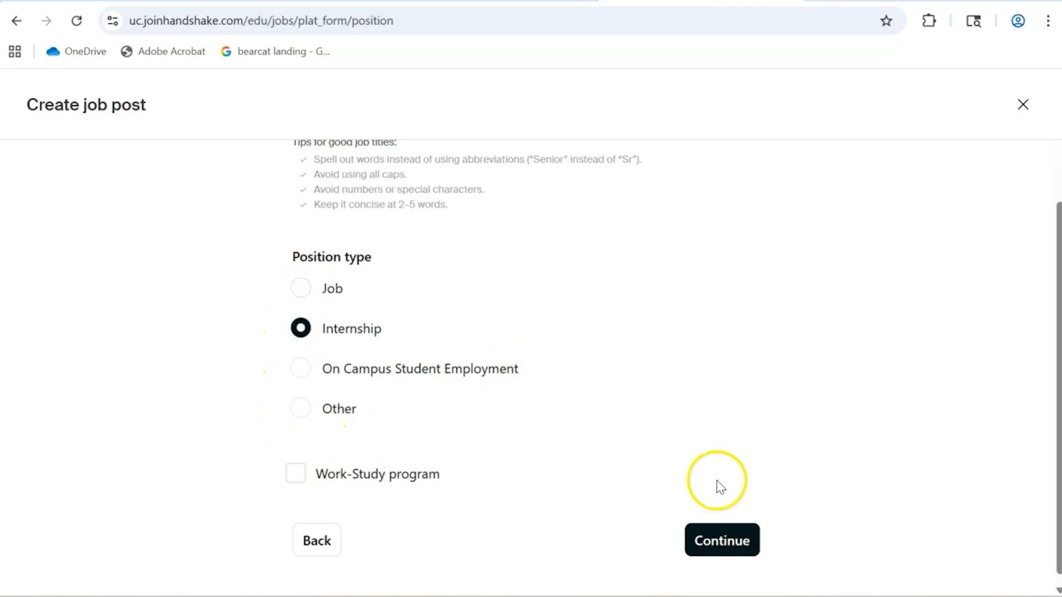
{"action": "left_click", "coordinate": [744, 544]}
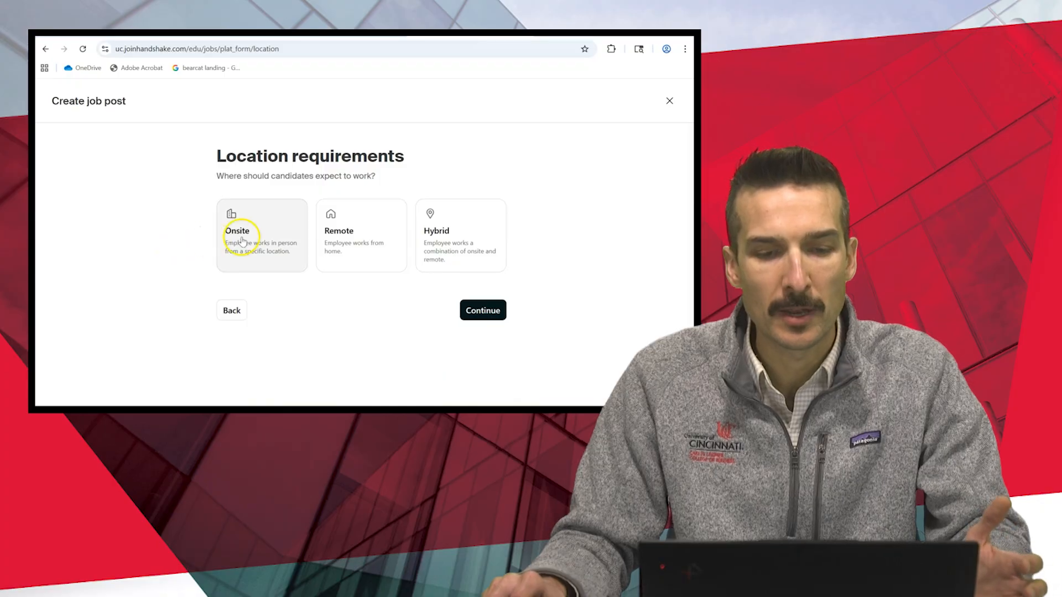
- Set the work location to Onsite, add the workplace's street address, and continue to the time requirements
{"action": "left_click", "coordinate": [280, 230]}
{"action": "scroll", "coordinate": [453, 310], "scroll_direction": "down", "scroll_amount": 1}
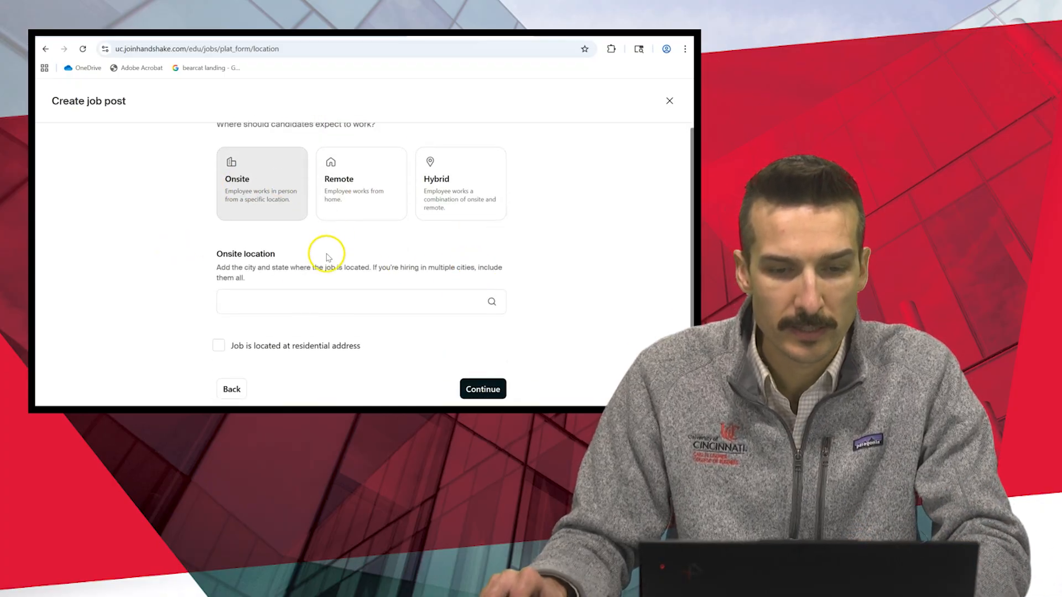
{"action": "left_click", "coordinate": [283, 304]}
{"action": "type", "text": "2906 "}
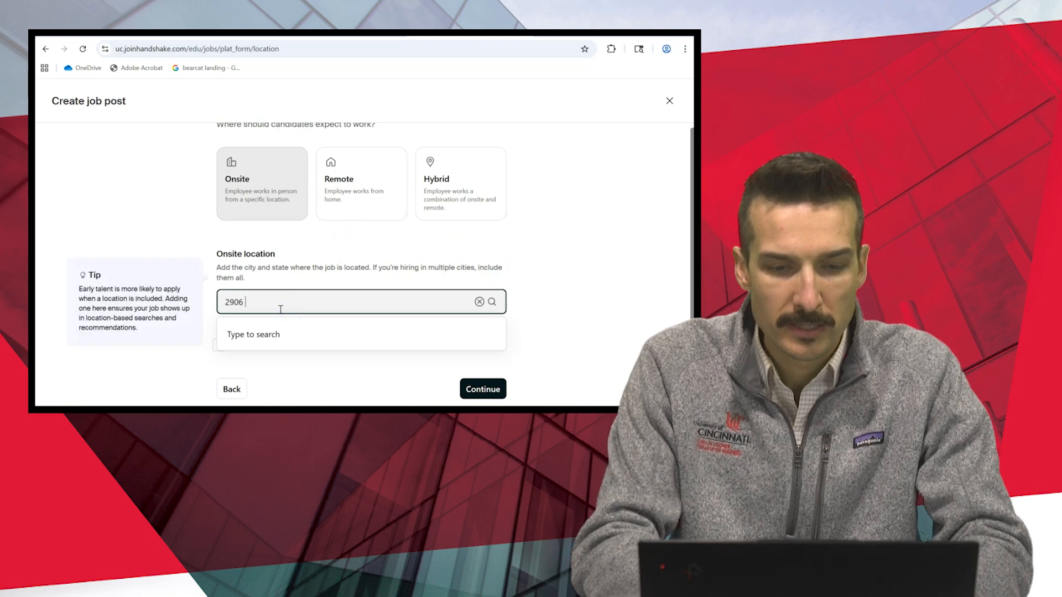
{"action": "type", "text": "Wood"}
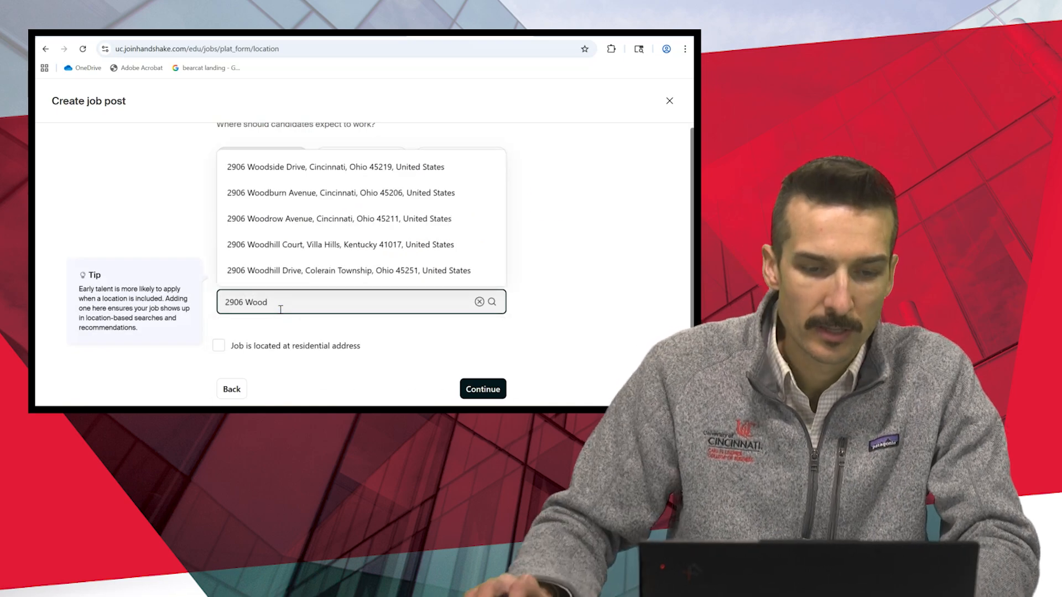
{"action": "left_click", "coordinate": [346, 165]}
{"action": "scroll", "coordinate": [464, 232], "scroll_direction": "down", "scroll_amount": 1}
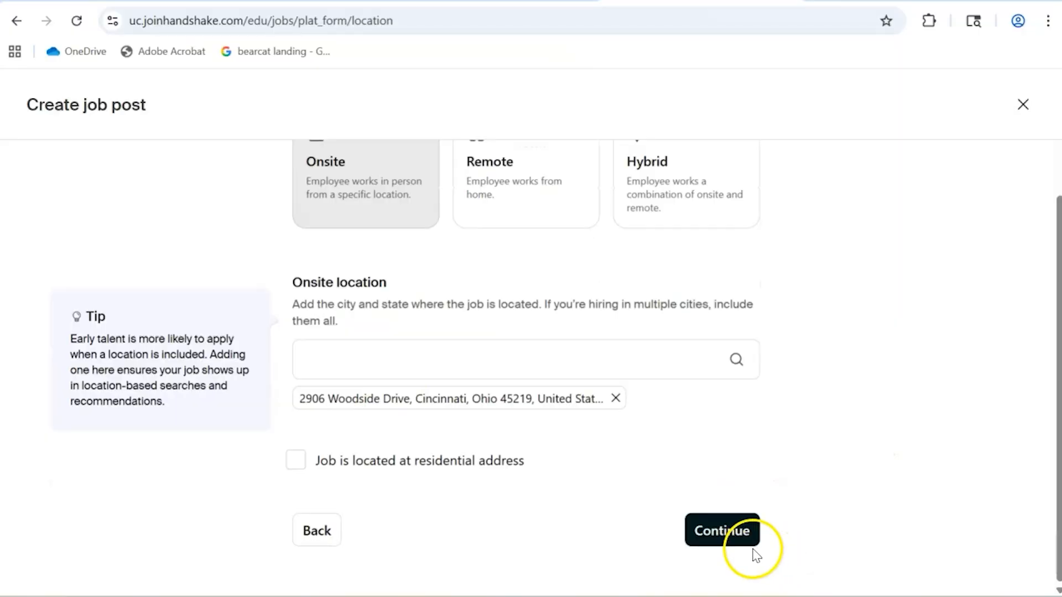
{"action": "left_click", "coordinate": [744, 532]}
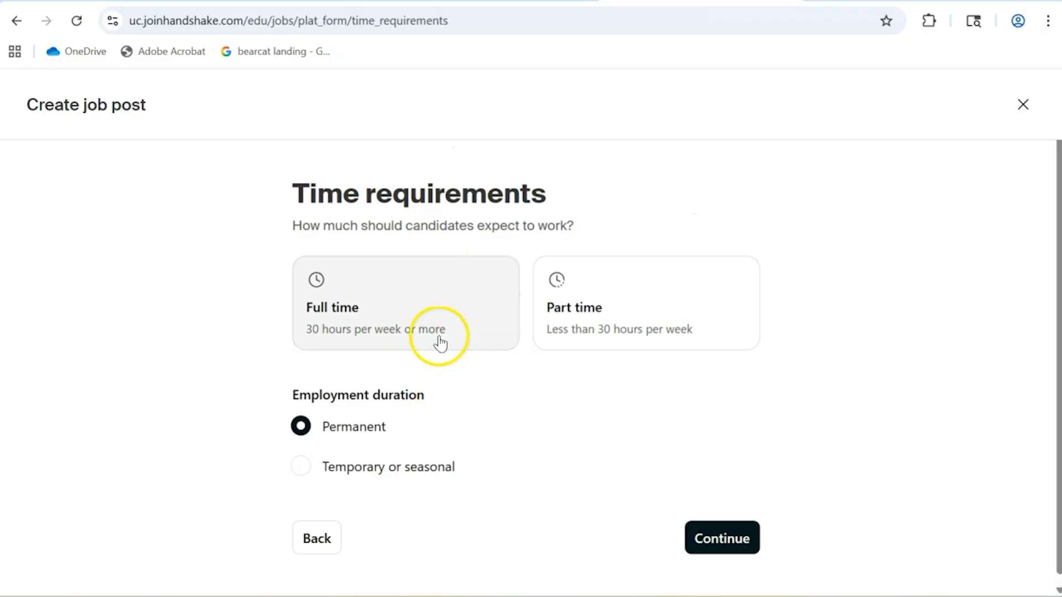
- Set the time requirement to Full time and the employment duration to Temporary or seasonal
{"action": "left_click", "coordinate": [390, 326]}
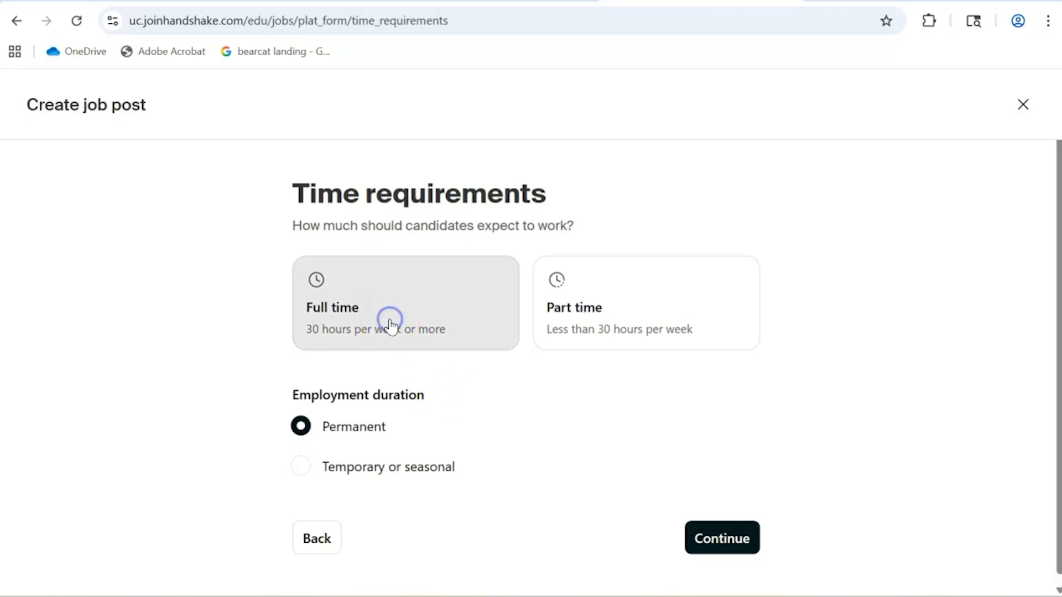
{"action": "left_click", "coordinate": [302, 467]}
{"action": "scroll", "coordinate": [713, 470], "scroll_direction": "down", "scroll_amount": 2}
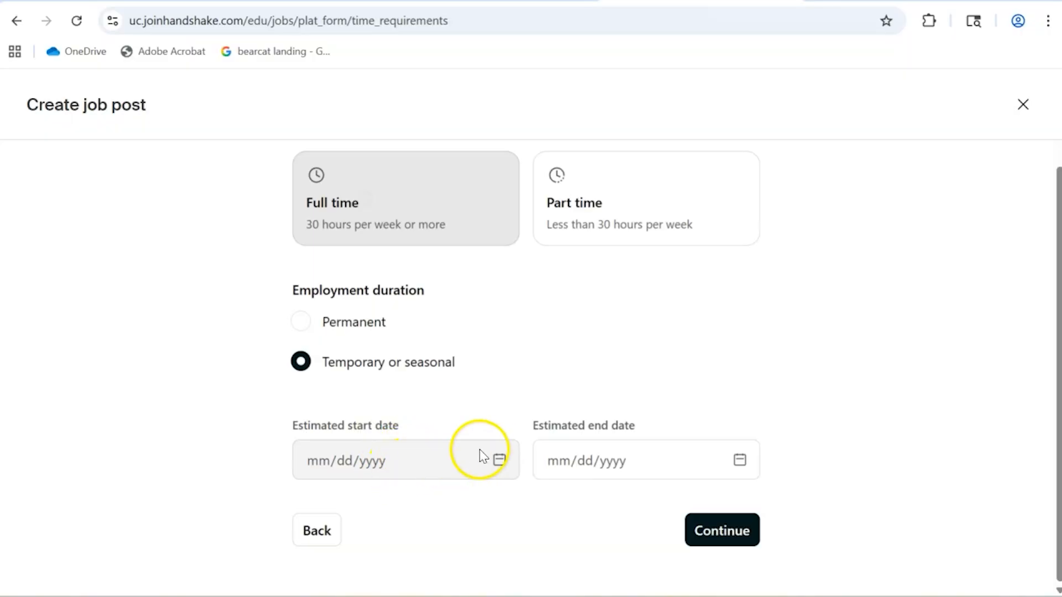
- Set the estimated start date to 11/03/2025
{"action": "left_click", "coordinate": [344, 321]}
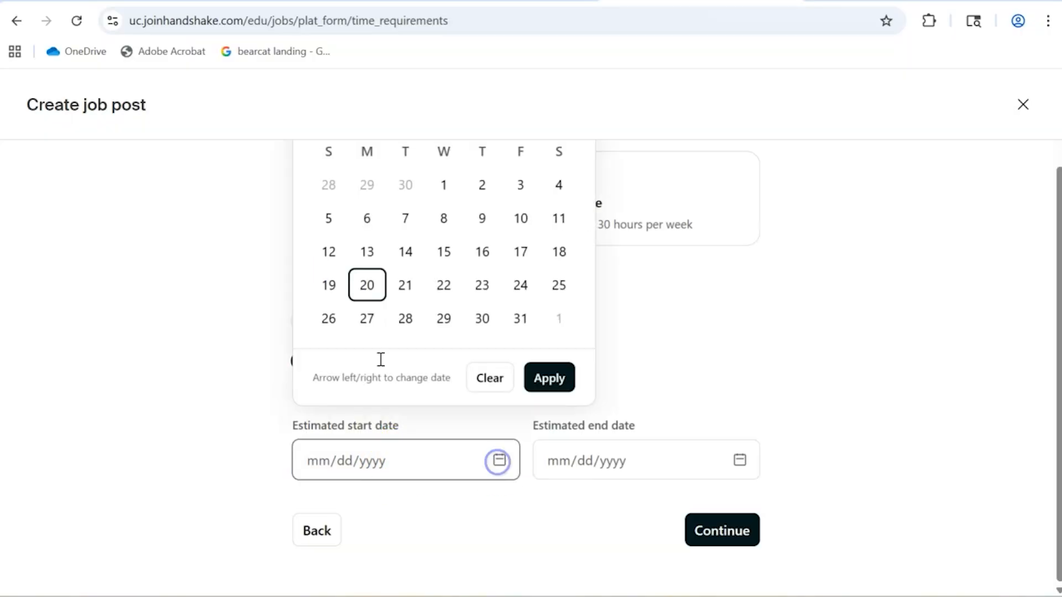
{"action": "scroll", "coordinate": [552, 321], "scroll_direction": "up", "scroll_amount": 2}
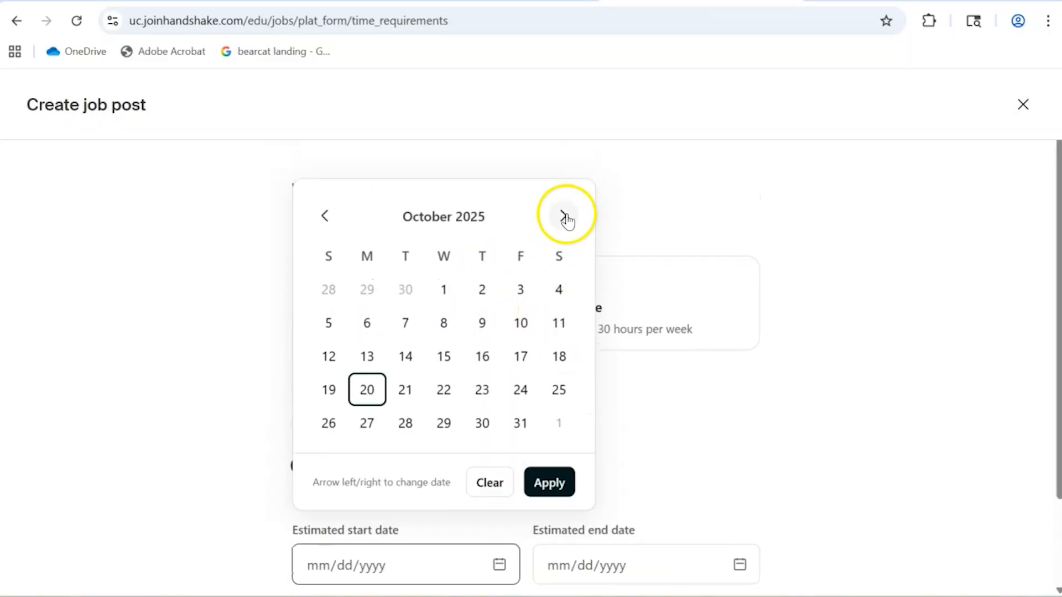
{"action": "left_click", "coordinate": [562, 215]}
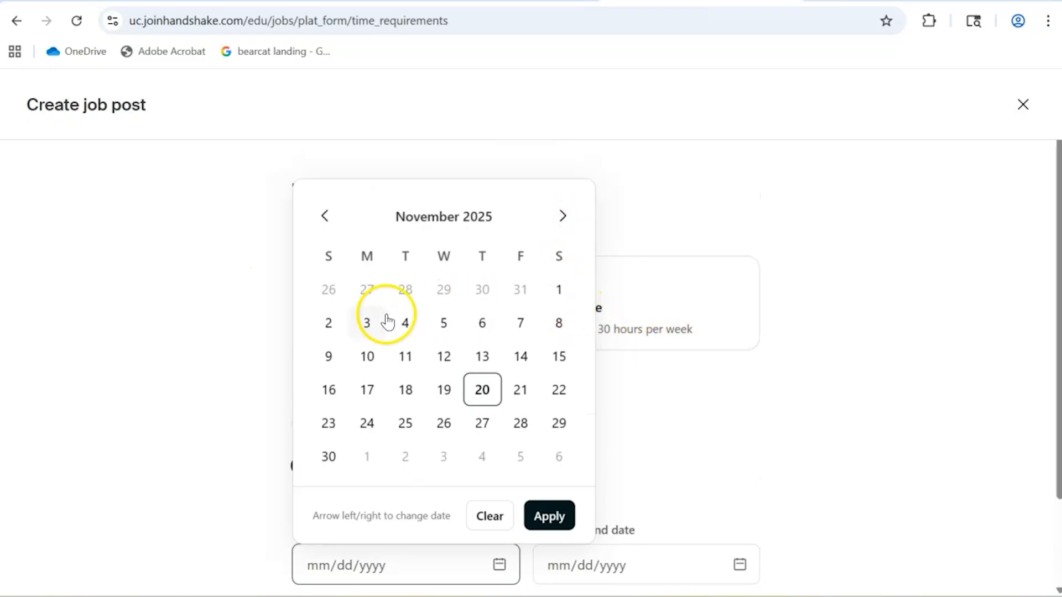
{"action": "left_click", "coordinate": [369, 323]}
- Set the estimated end date to 02/27/2026 and continue to the compensation page
{"action": "left_click", "coordinate": [744, 570]}
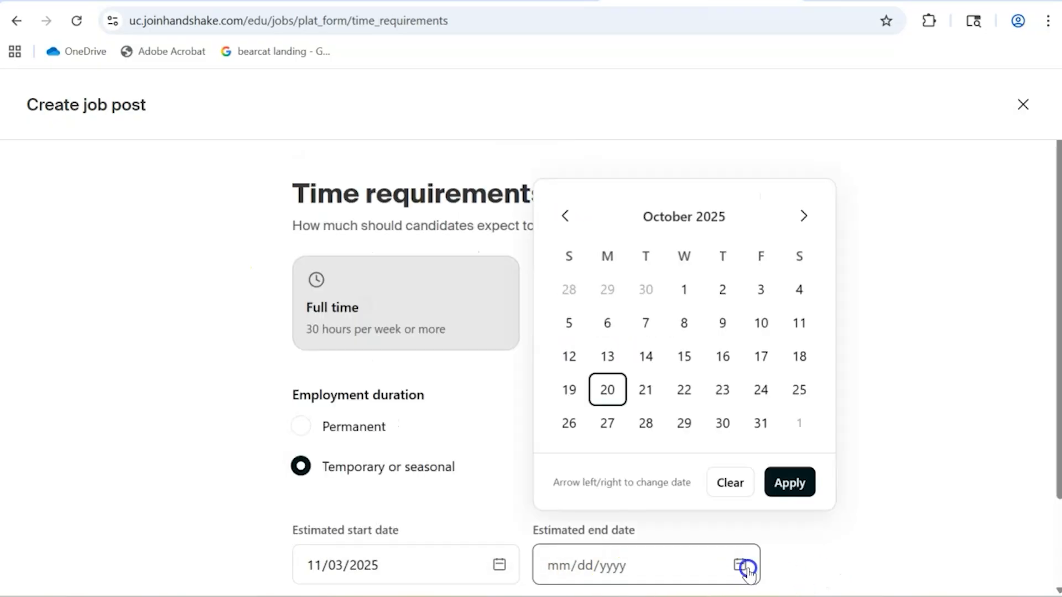
{"action": "left_click", "coordinate": [799, 215]}
{"action": "left_click", "coordinate": [799, 214]}
{"action": "left_click", "coordinate": [799, 213]}
{"action": "left_click", "coordinate": [798, 214]}
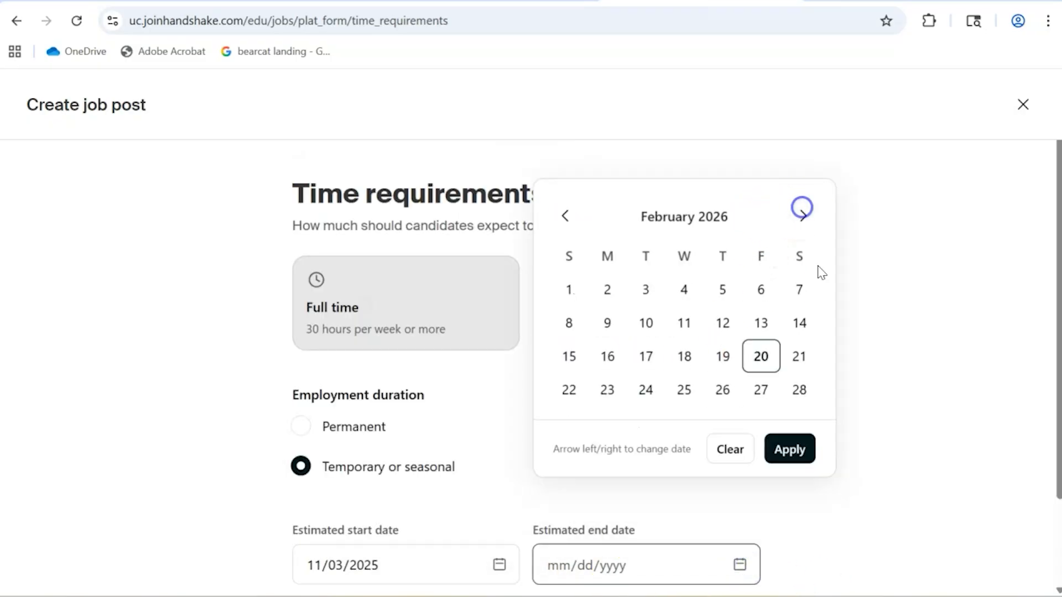
{"action": "left_click", "coordinate": [771, 394]}
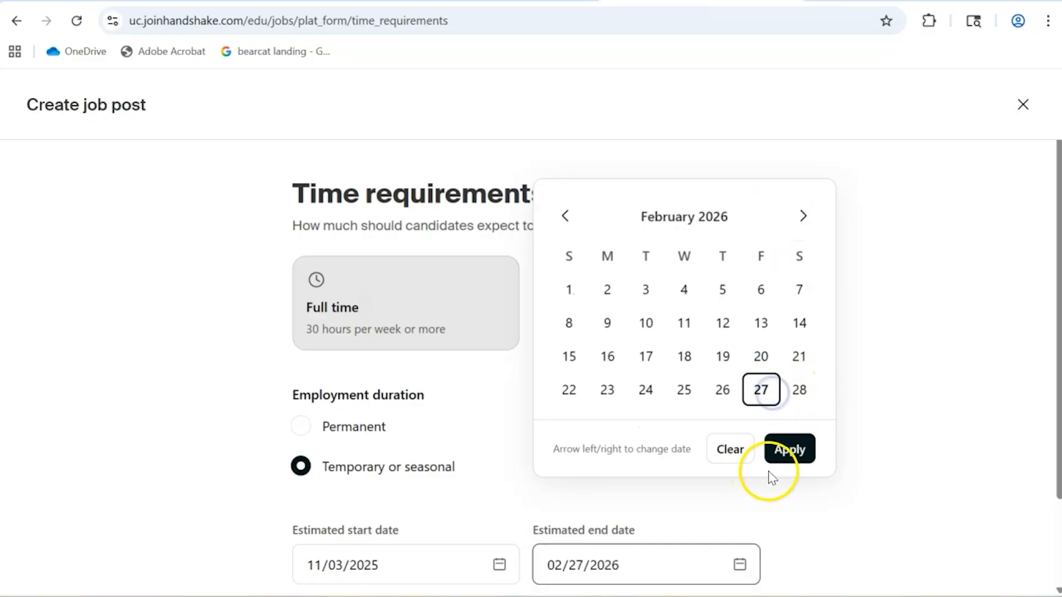
{"action": "left_click", "coordinate": [780, 450]}
{"action": "scroll", "coordinate": [995, 415], "scroll_direction": "down", "scroll_amount": 2}
{"action": "left_click", "coordinate": [704, 524]}
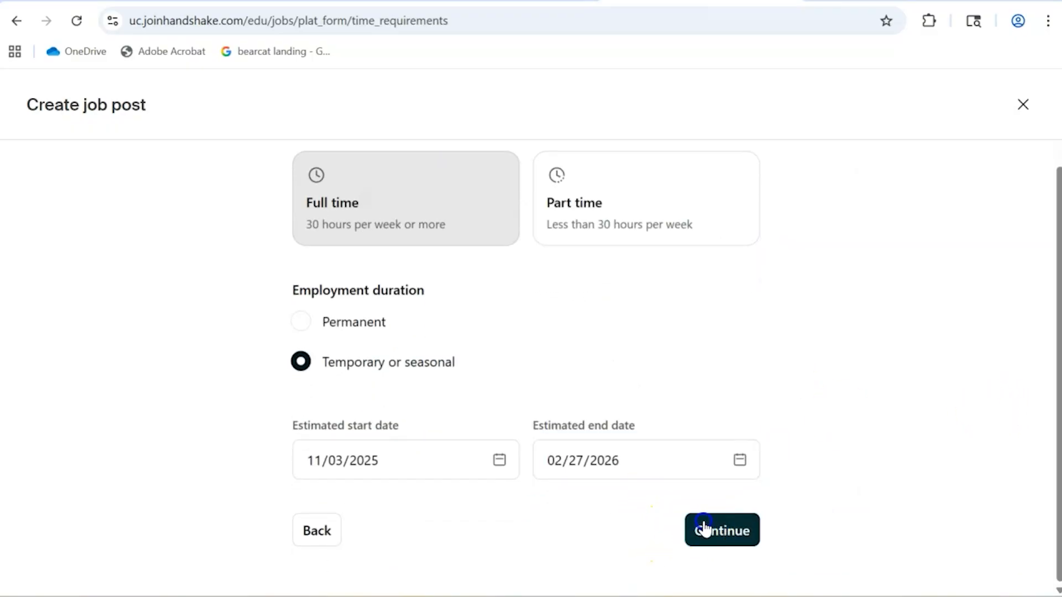
- Hide the expected pay on the job post and turn its display back on
{"action": "scroll", "coordinate": [306, 301], "scroll_direction": "down", "scroll_amount": 2}
{"action": "scroll", "coordinate": [95, 265], "scroll_direction": "down", "scroll_amount": 2}
{"action": "scroll", "coordinate": [95, 266], "scroll_direction": "up", "scroll_amount": 2}
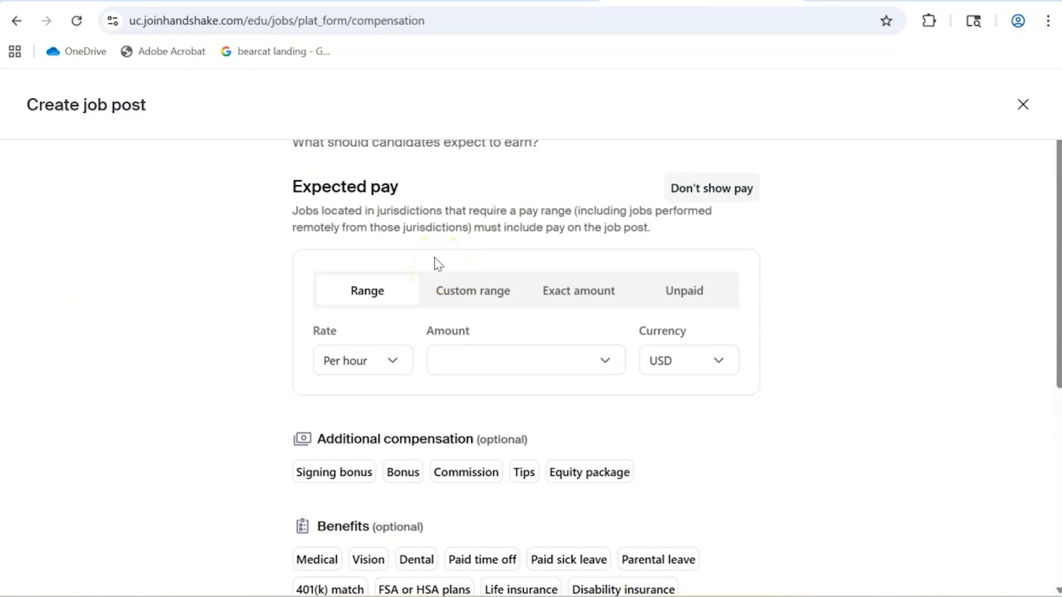
{"action": "left_click", "coordinate": [727, 199]}
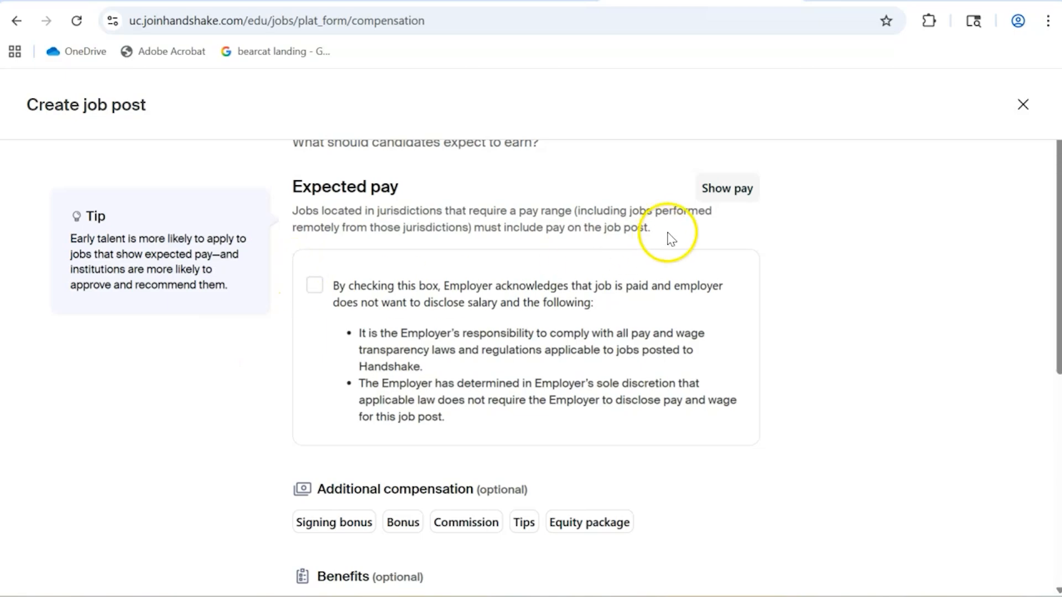
{"action": "left_click", "coordinate": [721, 187]}
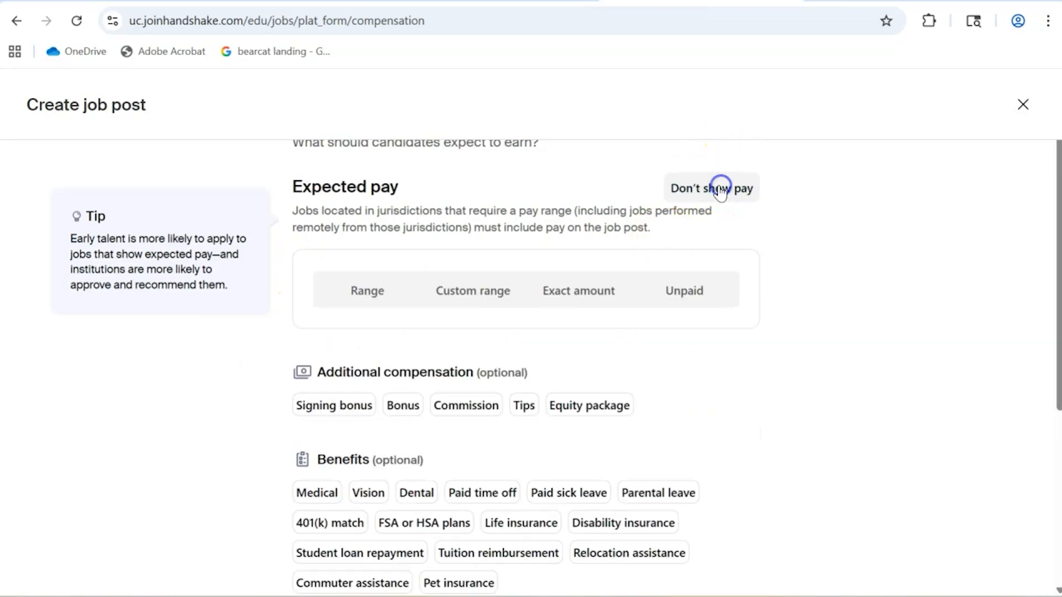
- Specify the expected pay as a per-hour range of 20–30 USD
{"action": "left_click", "coordinate": [373, 302]}
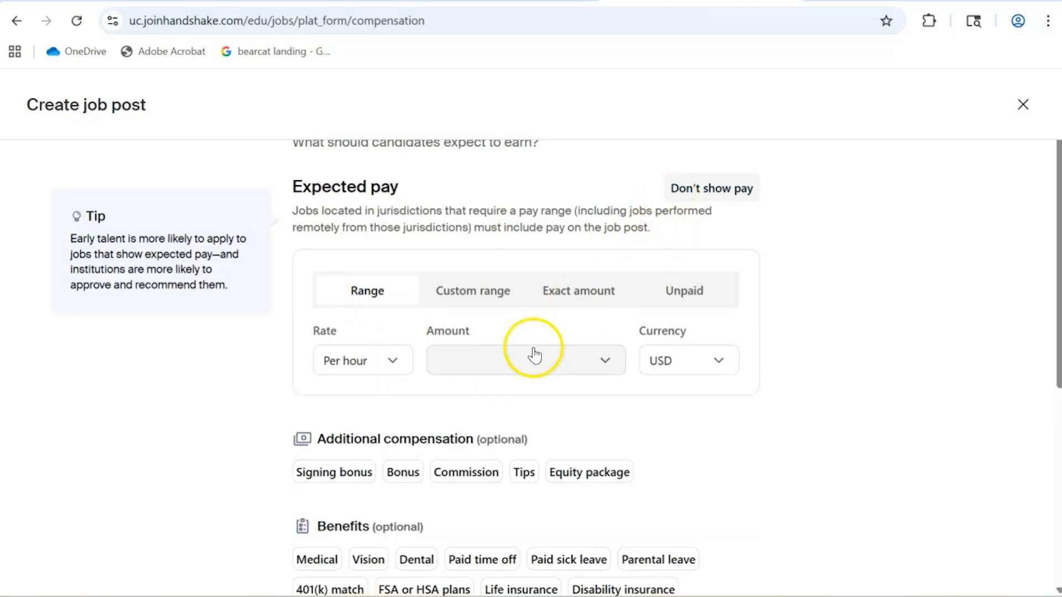
{"action": "left_click", "coordinate": [514, 359]}
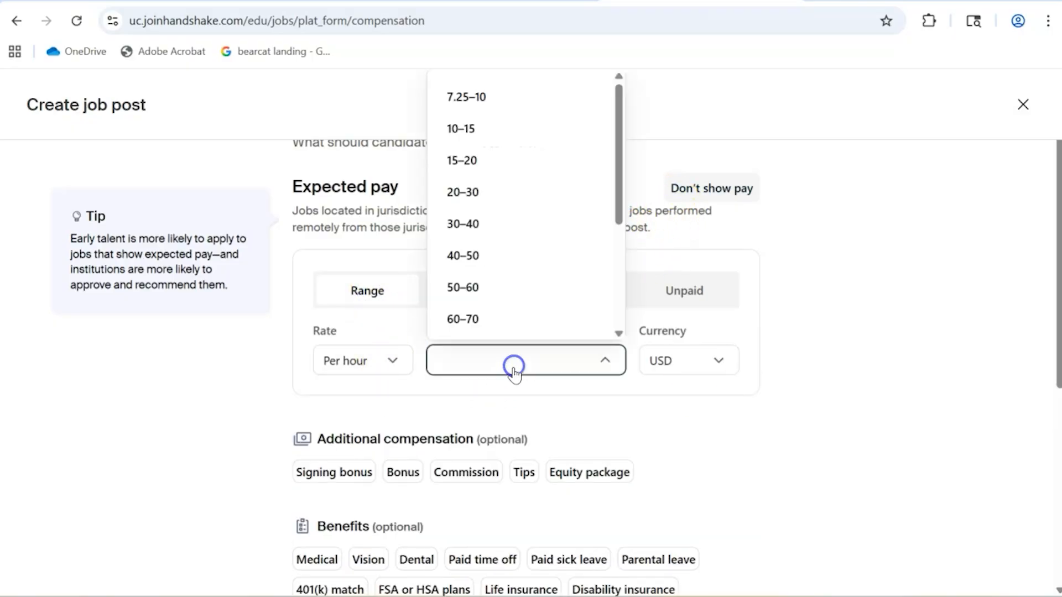
{"action": "left_click", "coordinate": [462, 191]}
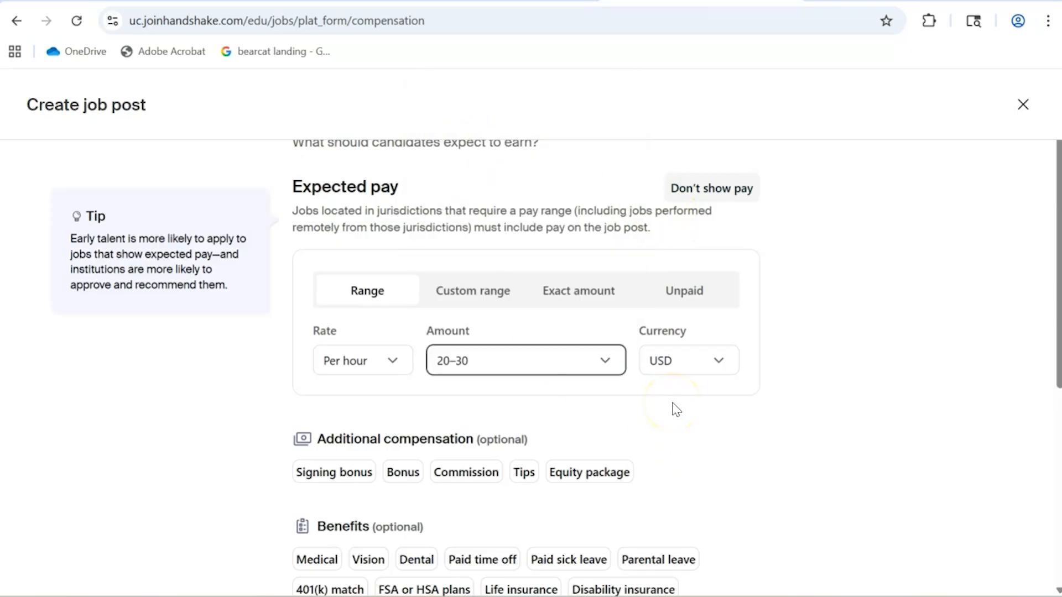
- Leave the optional additional compensation, benefits and perks unselected and continue to the job categorization page
{"action": "scroll", "coordinate": [674, 409], "scroll_direction": "down", "scroll_amount": 5}
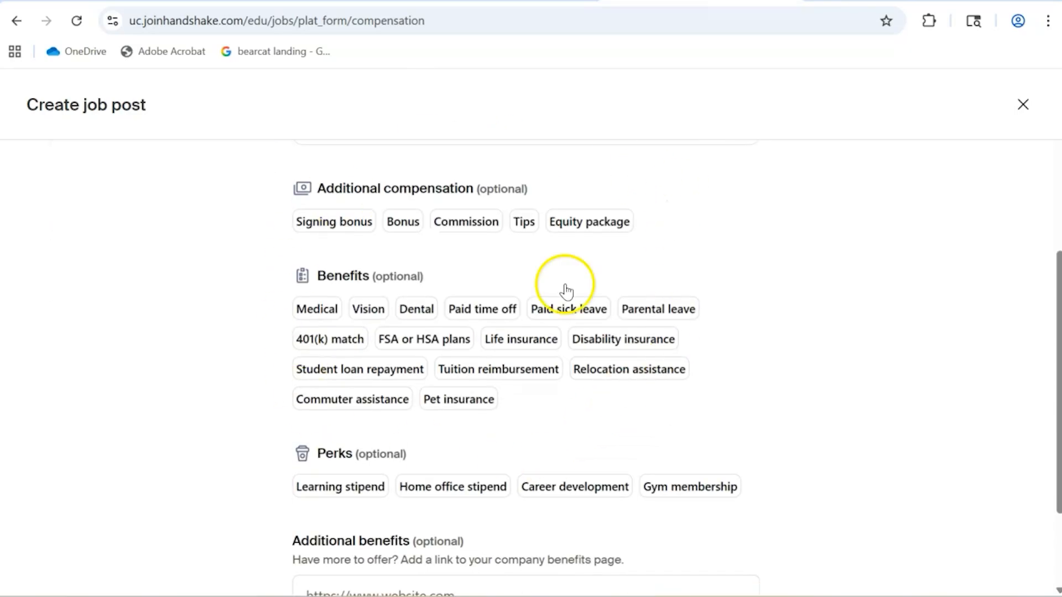
{"action": "scroll", "coordinate": [332, 409], "scroll_direction": "down", "scroll_amount": 2}
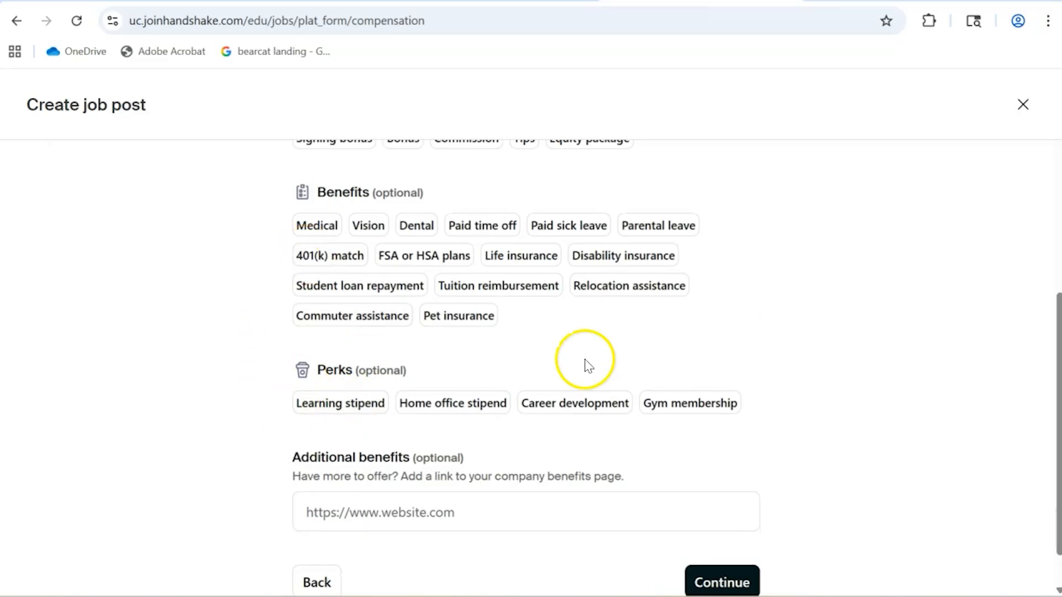
{"action": "scroll", "coordinate": [564, 367], "scroll_direction": "up", "scroll_amount": 2}
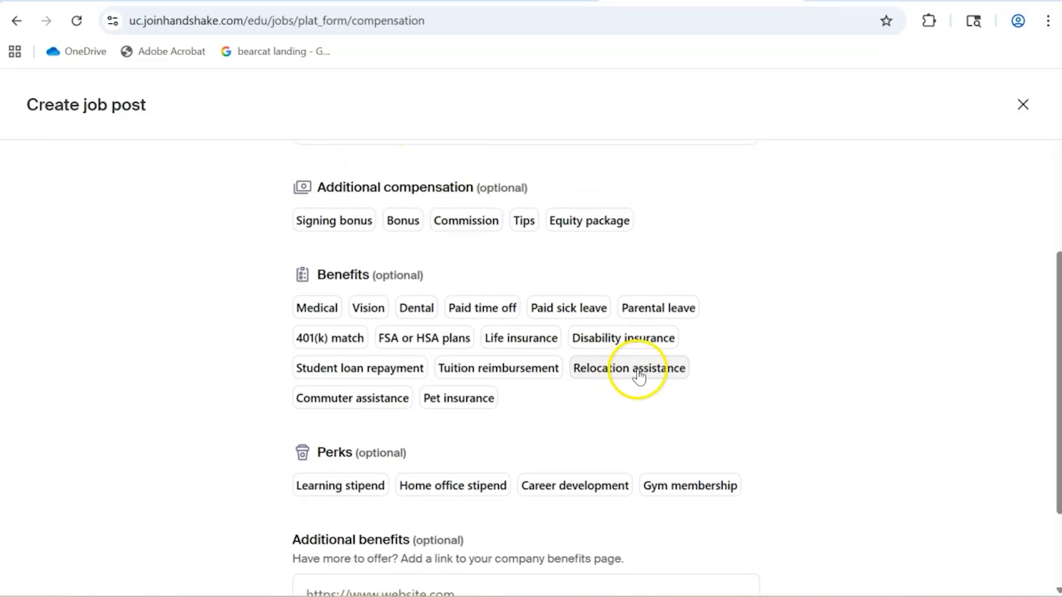
{"action": "scroll", "coordinate": [762, 487], "scroll_direction": "down", "scroll_amount": 3}
{"action": "left_click", "coordinate": [726, 535]}
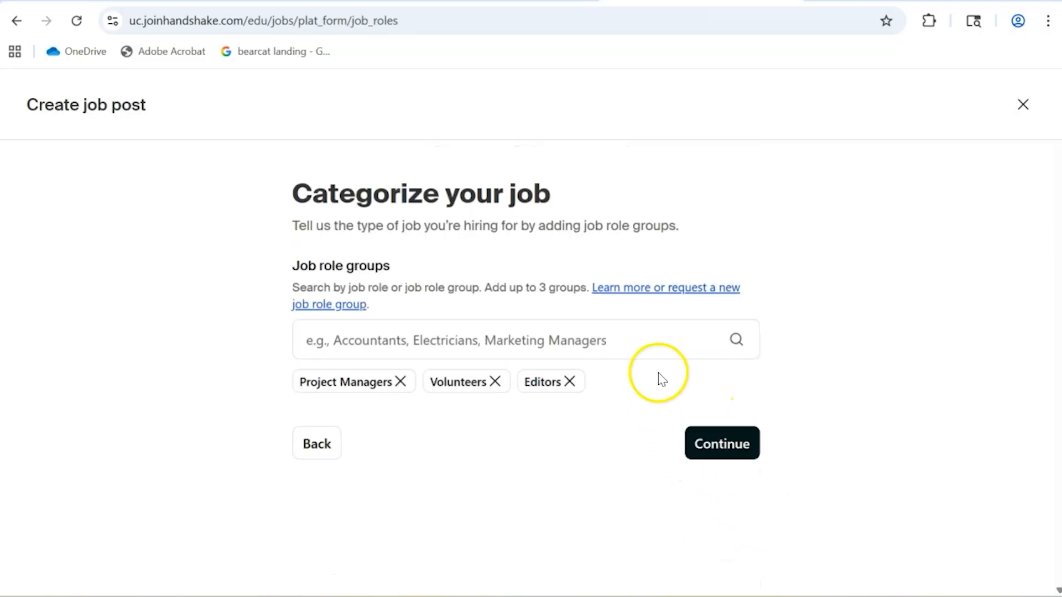
- Add Accountants and Auditors to the job role groups
{"action": "left_click", "coordinate": [558, 348]}
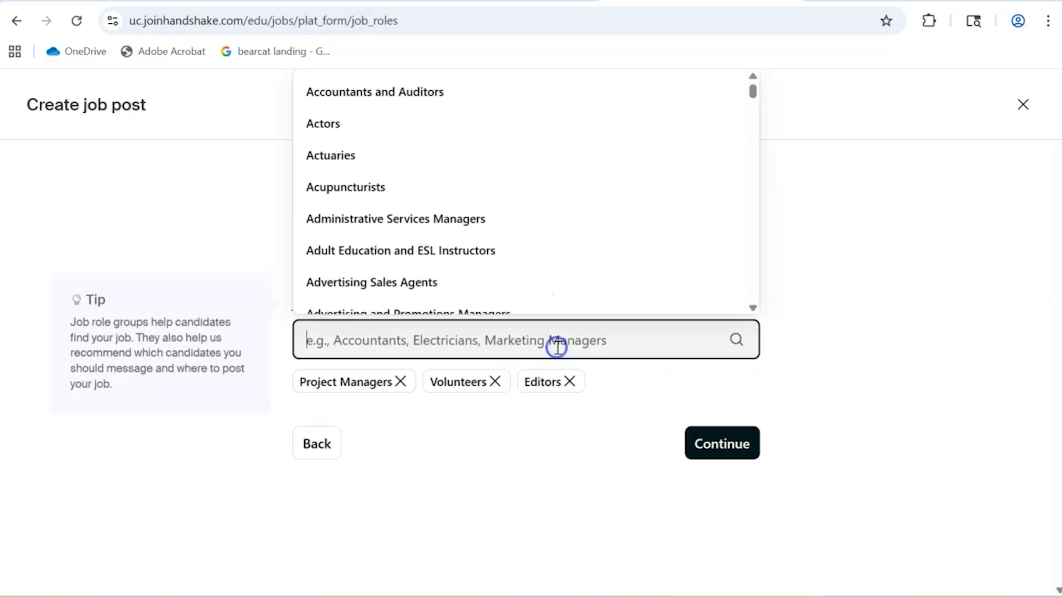
{"action": "type", "text": "Acc"}
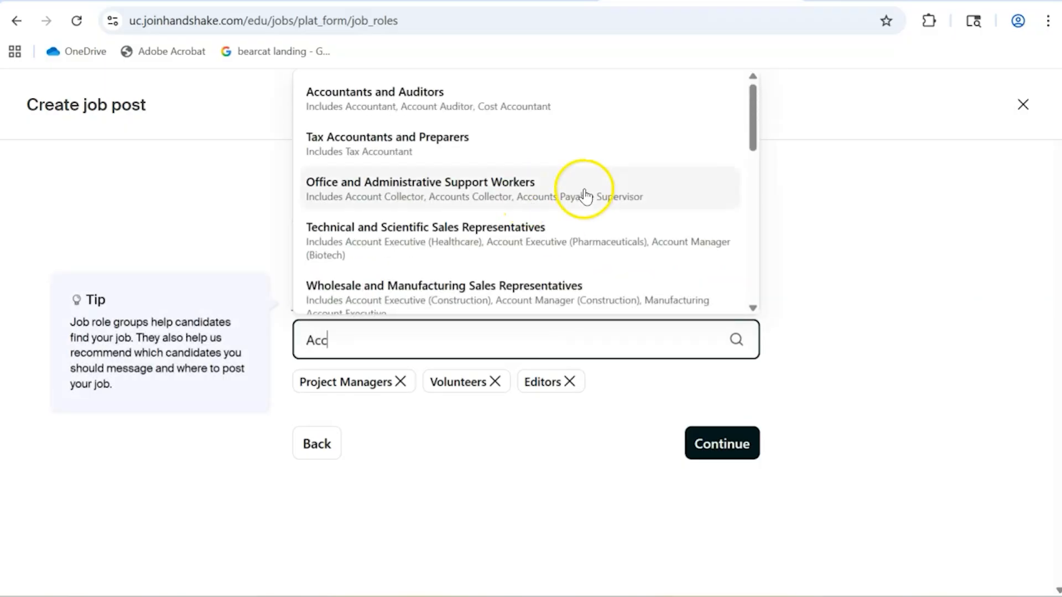
{"action": "left_click", "coordinate": [422, 84]}
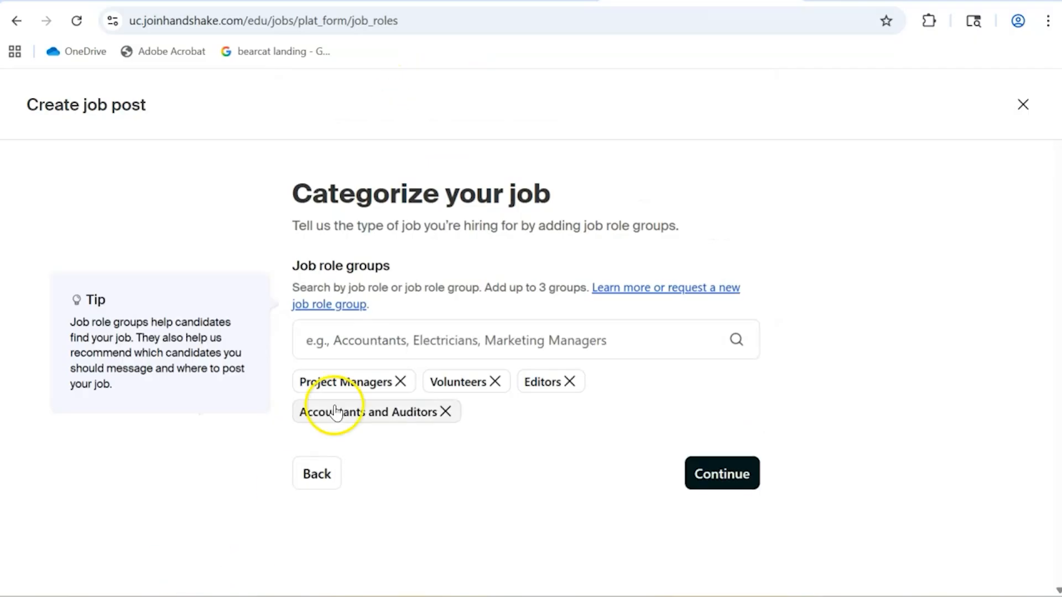
- Remove the Project Managers, Volunteers and Editors role groups and continue to the candidate qualifications page
{"action": "left_click", "coordinate": [400, 382]}
{"action": "left_click", "coordinate": [366, 380]}
{"action": "left_click", "coordinate": [344, 382]}
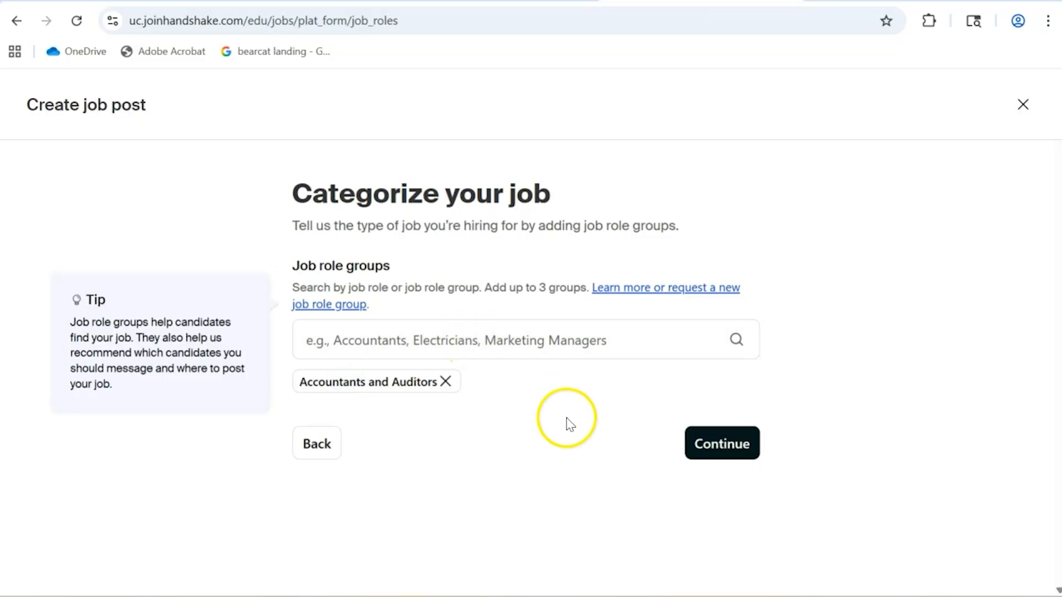
{"action": "left_click", "coordinate": [748, 445]}
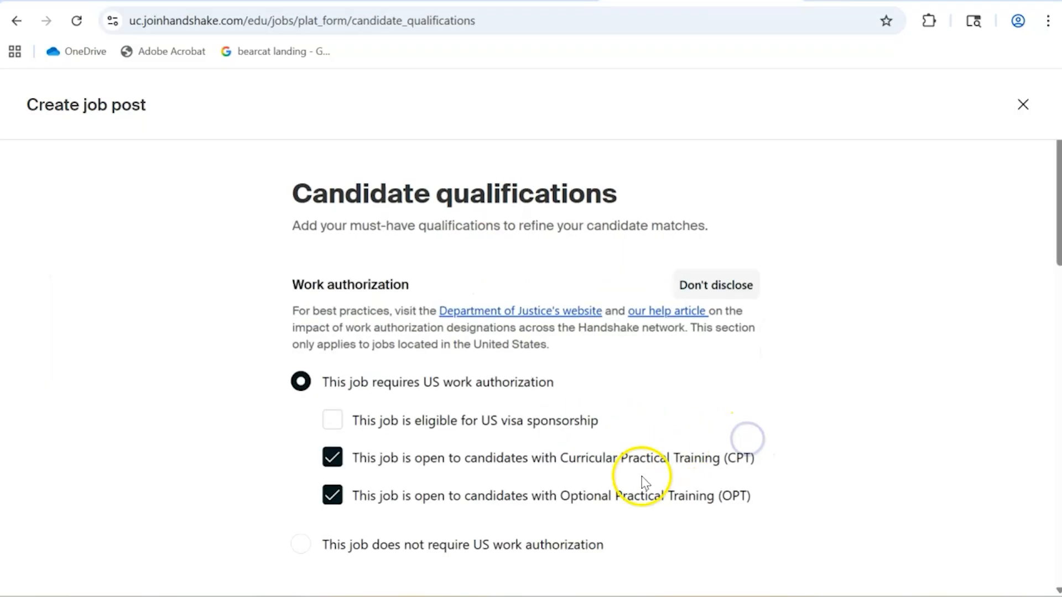
- Examine the work authorization options and the list of selectable skills in the candidate qualifications
{"action": "scroll", "coordinate": [299, 296], "scroll_direction": "down", "scroll_amount": 3}
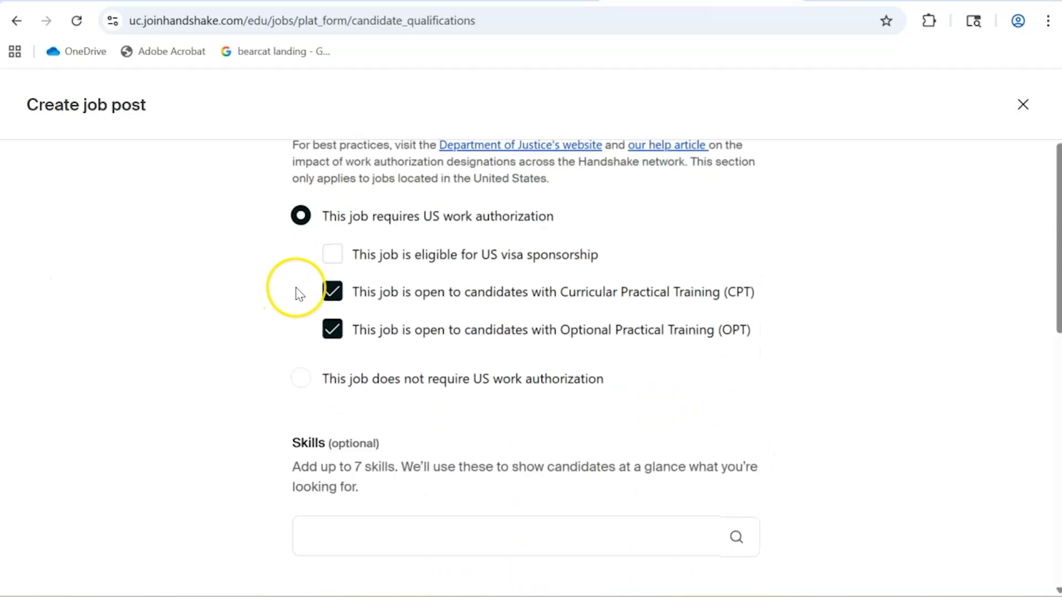
{"action": "scroll", "coordinate": [298, 295], "scroll_direction": "up", "scroll_amount": 2}
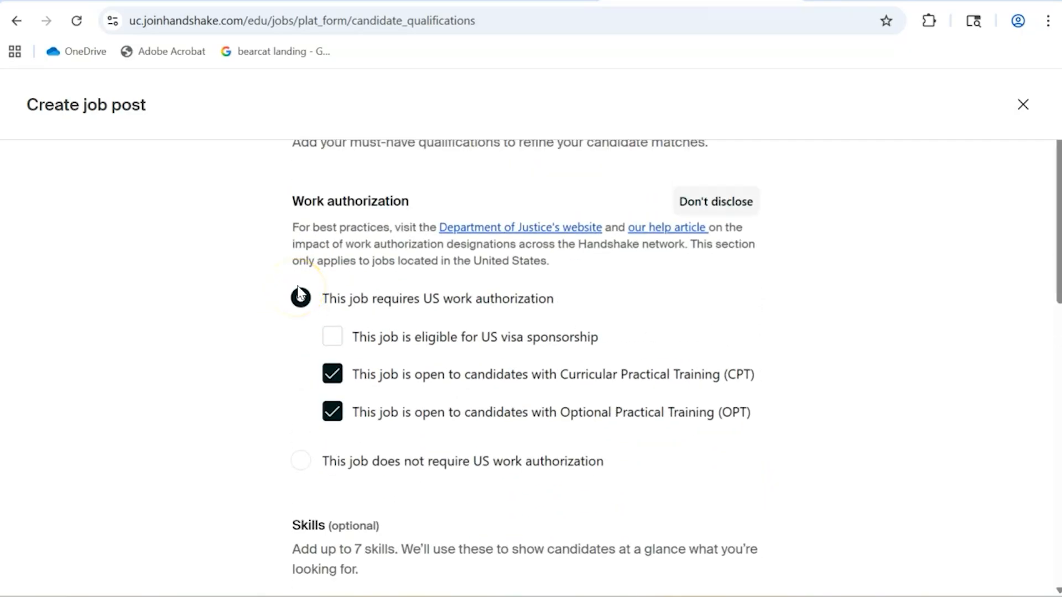
{"action": "scroll", "coordinate": [298, 293], "scroll_direction": "up", "scroll_amount": 2}
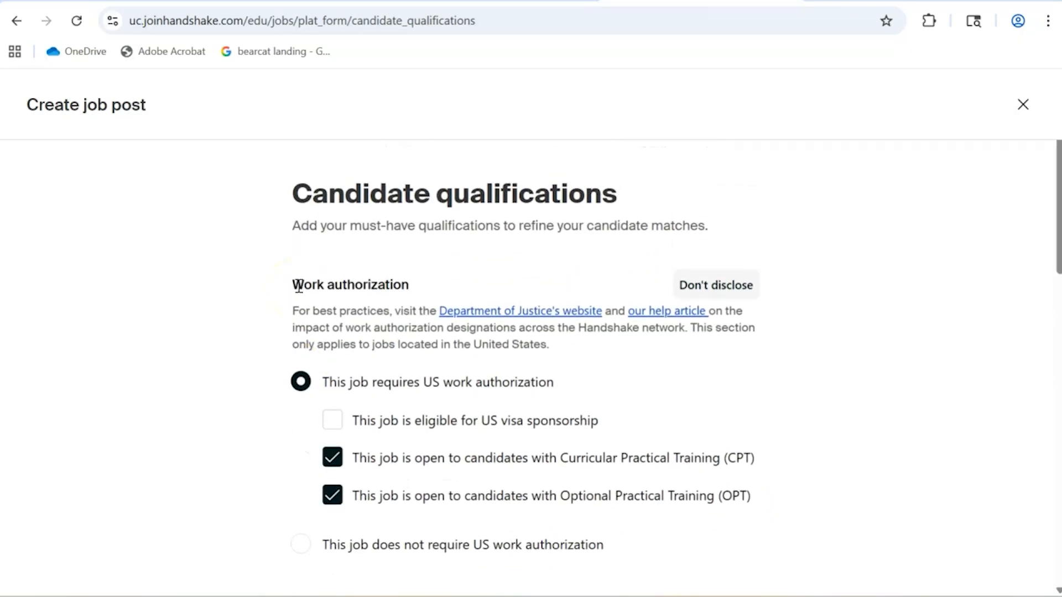
{"action": "scroll", "coordinate": [298, 287], "scroll_direction": "down", "scroll_amount": 3}
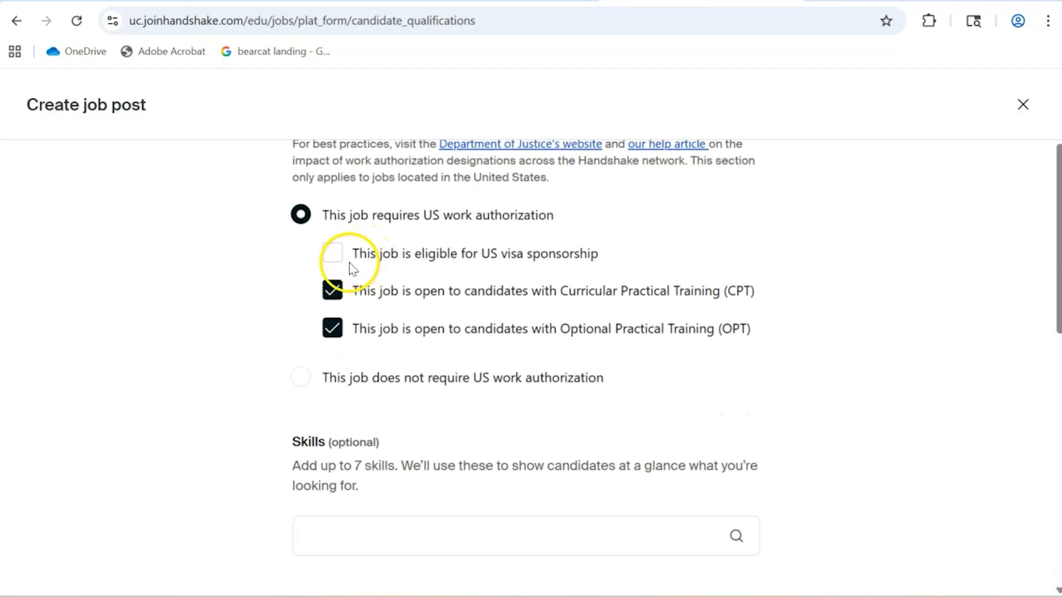
{"action": "scroll", "coordinate": [416, 282], "scroll_direction": "down", "scroll_amount": 2}
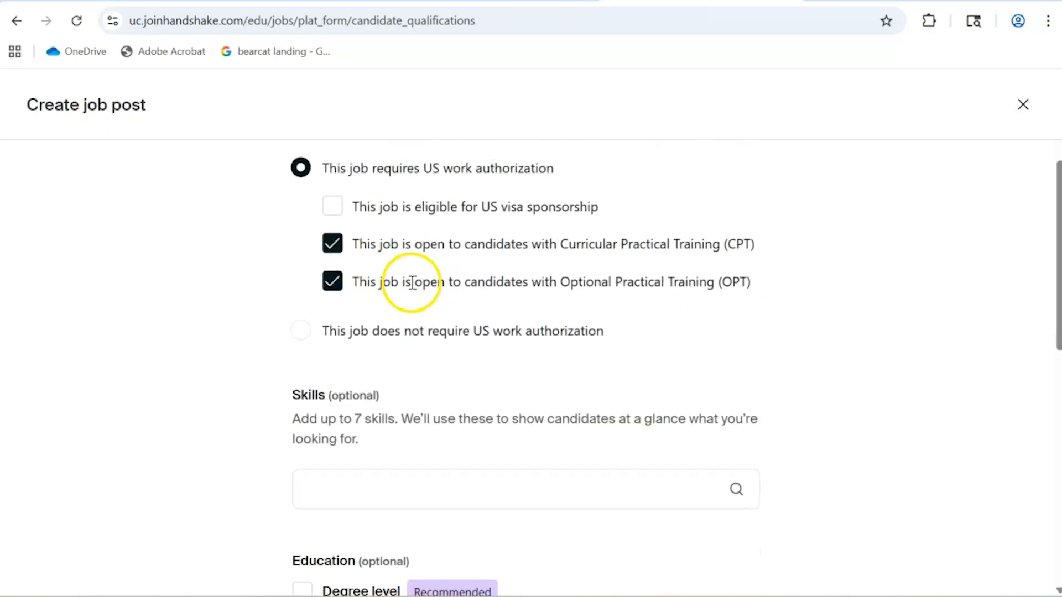
{"action": "scroll", "coordinate": [570, 334], "scroll_direction": "down", "scroll_amount": 3}
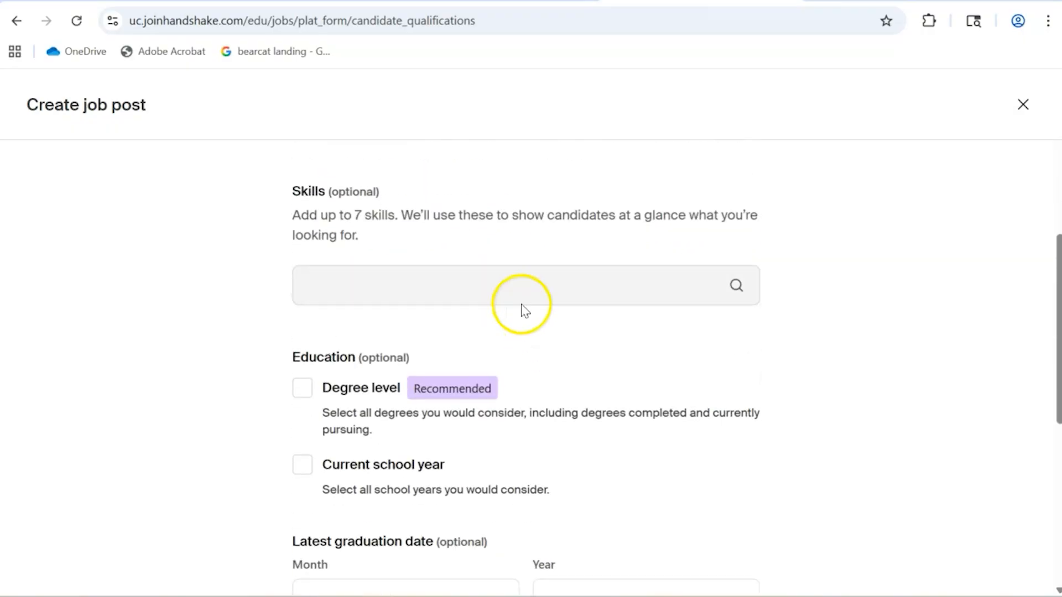
{"action": "left_click", "coordinate": [411, 291]}
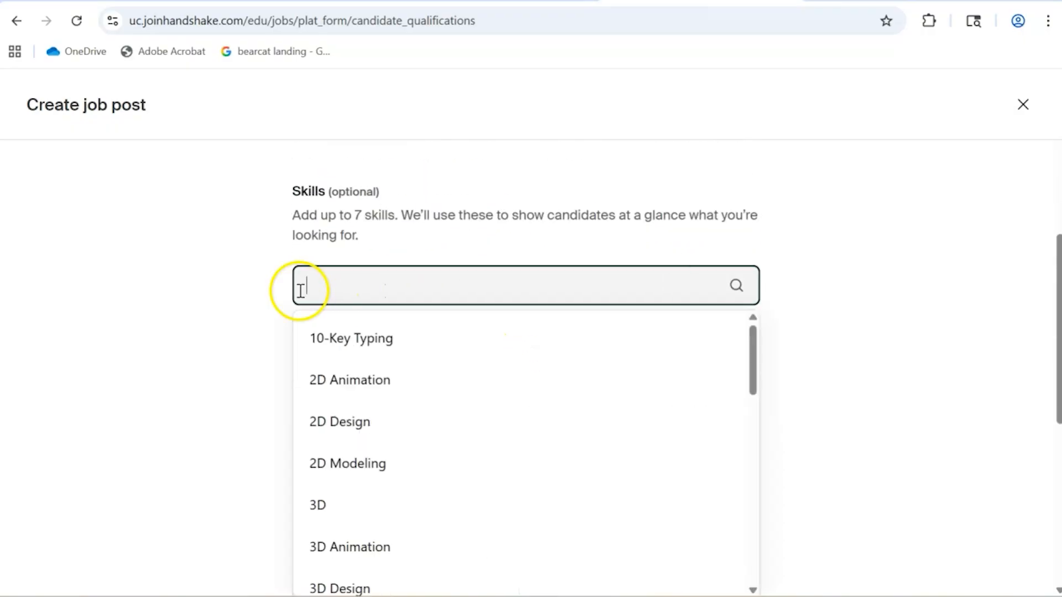
{"action": "left_click", "coordinate": [199, 308]}
- Keep the prefilled major groups, leave colleges and labels empty, and continue to the application process page
{"action": "scroll", "coordinate": [200, 307], "scroll_direction": "down", "scroll_amount": 5}
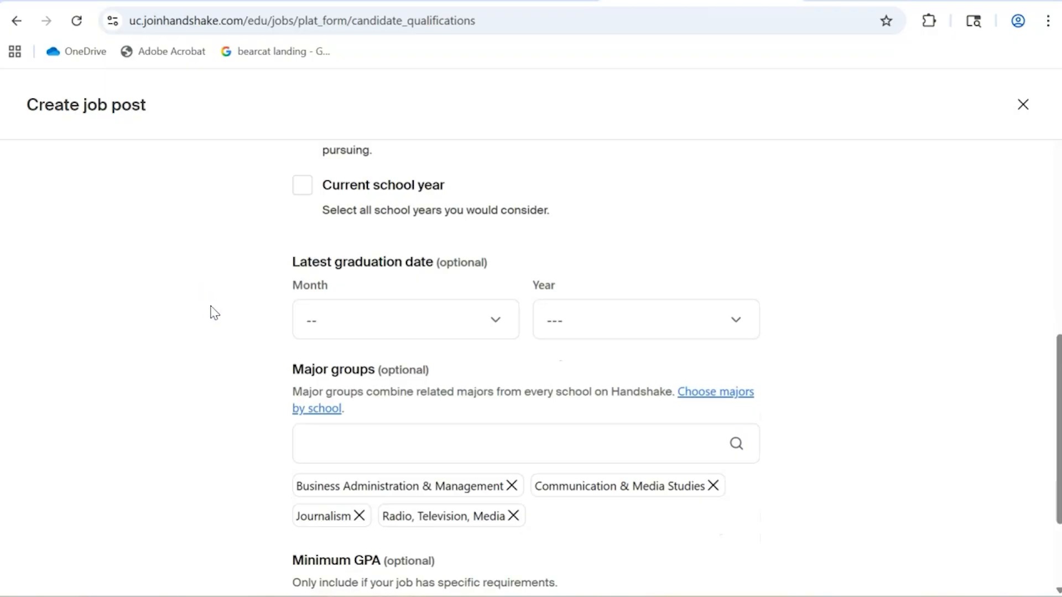
{"action": "scroll", "coordinate": [211, 313], "scroll_direction": "down", "scroll_amount": 2}
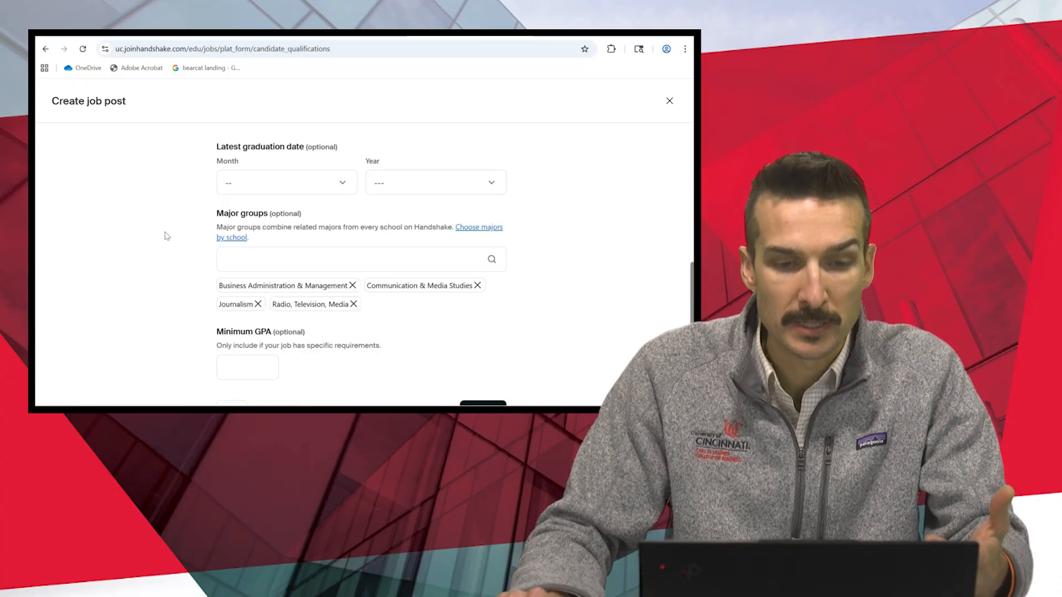
{"action": "scroll", "coordinate": [167, 236], "scroll_direction": "down", "scroll_amount": 1}
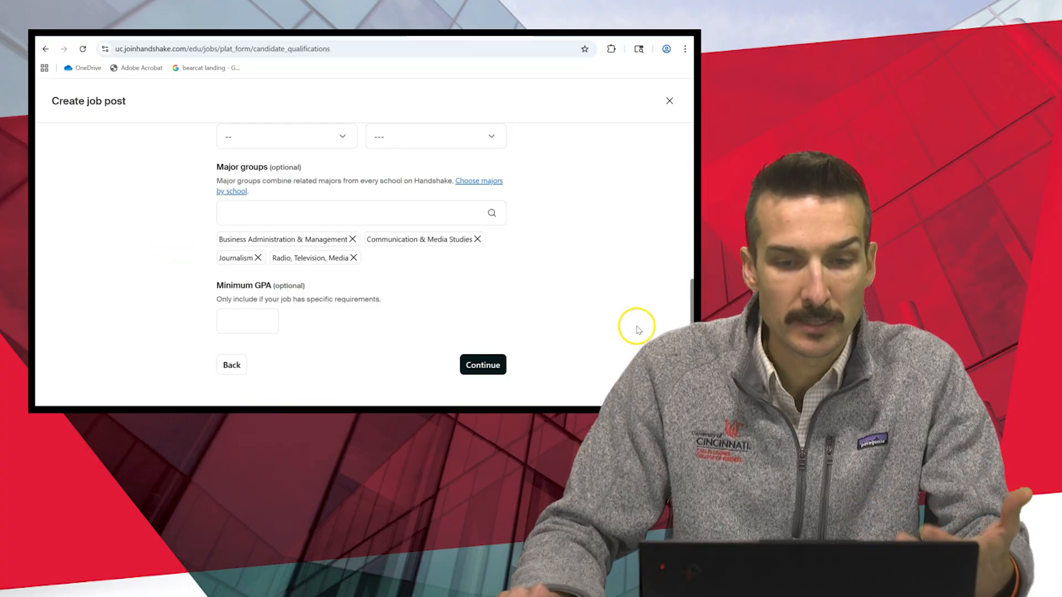
{"action": "left_click", "coordinate": [484, 365]}
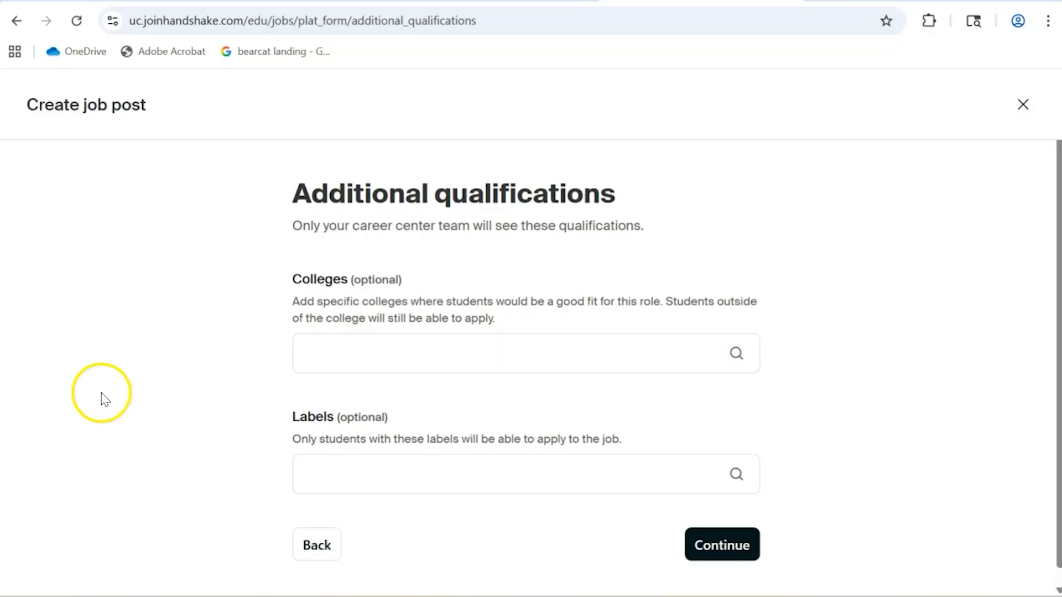
{"action": "scroll", "coordinate": [105, 400], "scroll_direction": "down", "scroll_amount": 1}
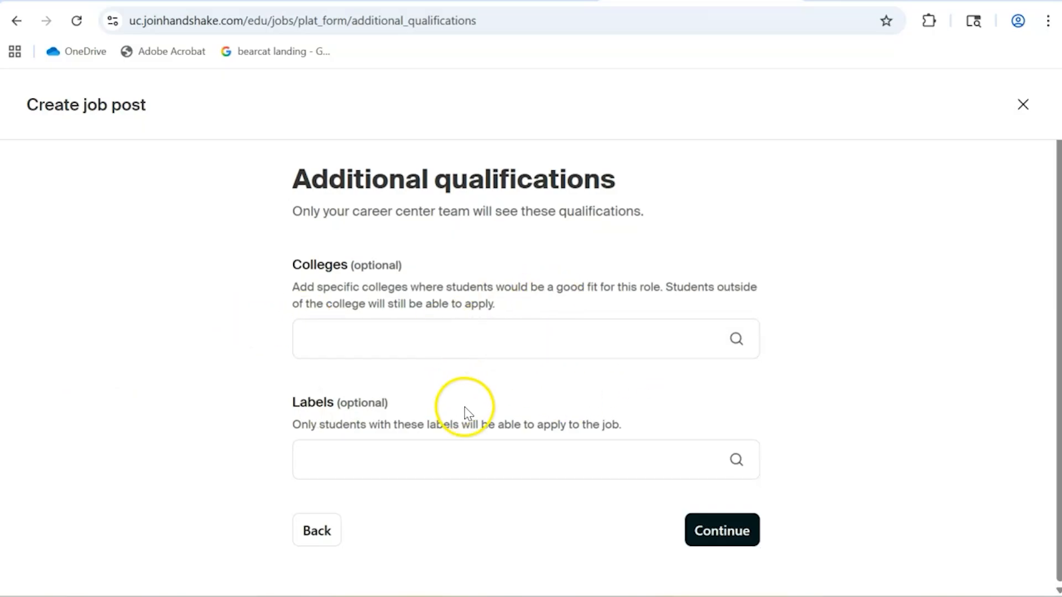
{"action": "left_click", "coordinate": [704, 532]}
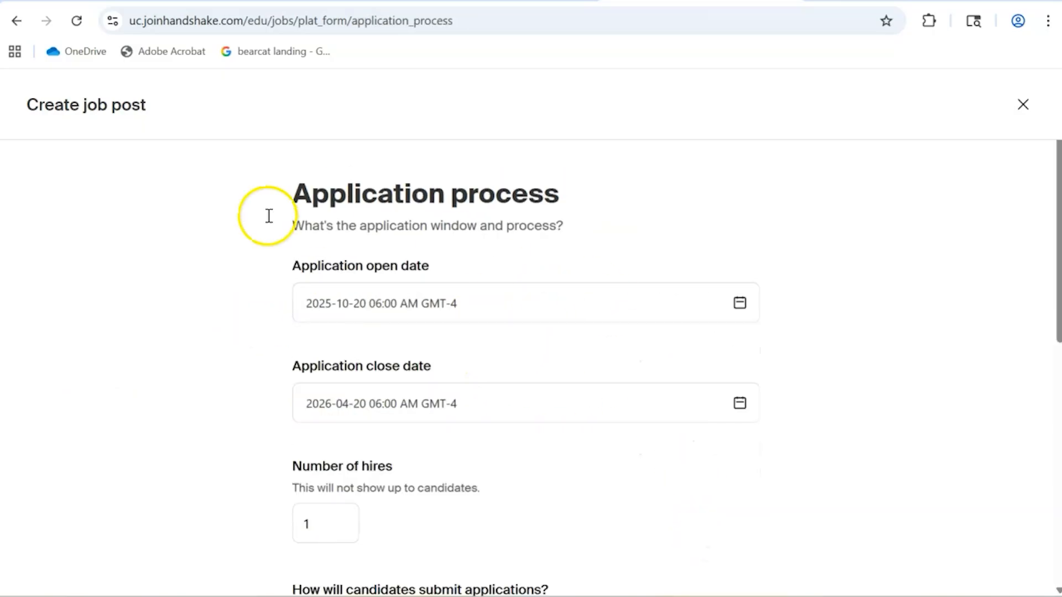
- Keep the existing application process settings, leave the hiring team empty, and continue to the job post review
{"action": "scroll", "coordinate": [170, 255], "scroll_direction": "down", "scroll_amount": 2}
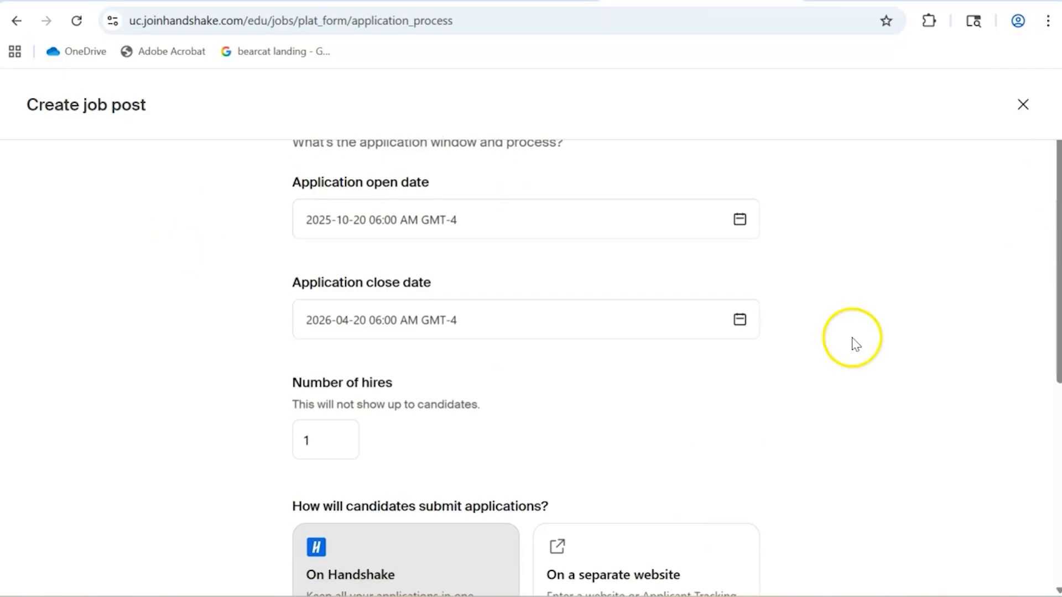
{"action": "scroll", "coordinate": [715, 337], "scroll_direction": "up", "scroll_amount": 2}
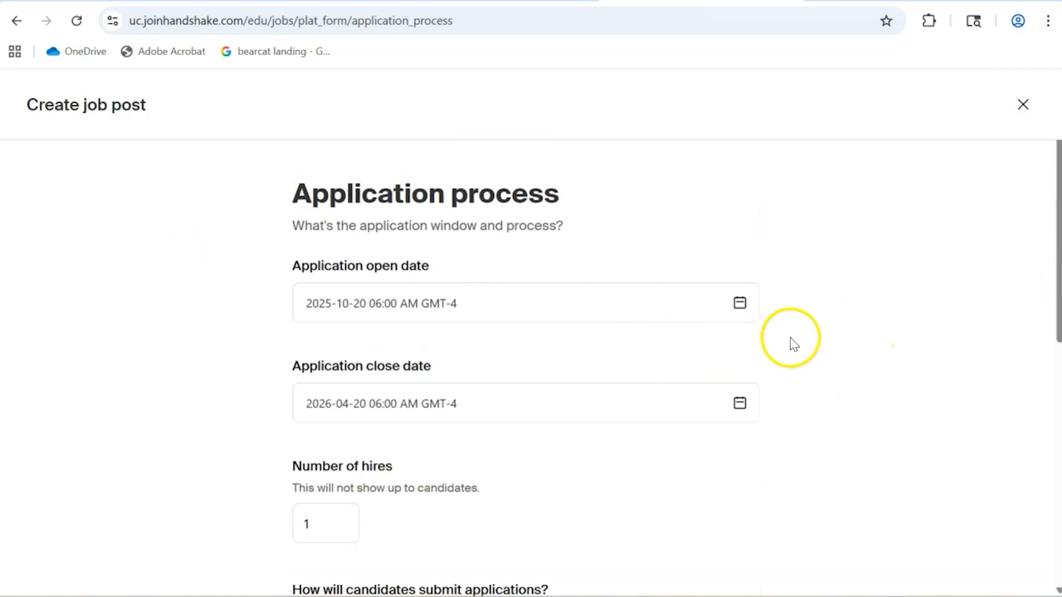
{"action": "scroll", "coordinate": [790, 338], "scroll_direction": "down", "scroll_amount": 4}
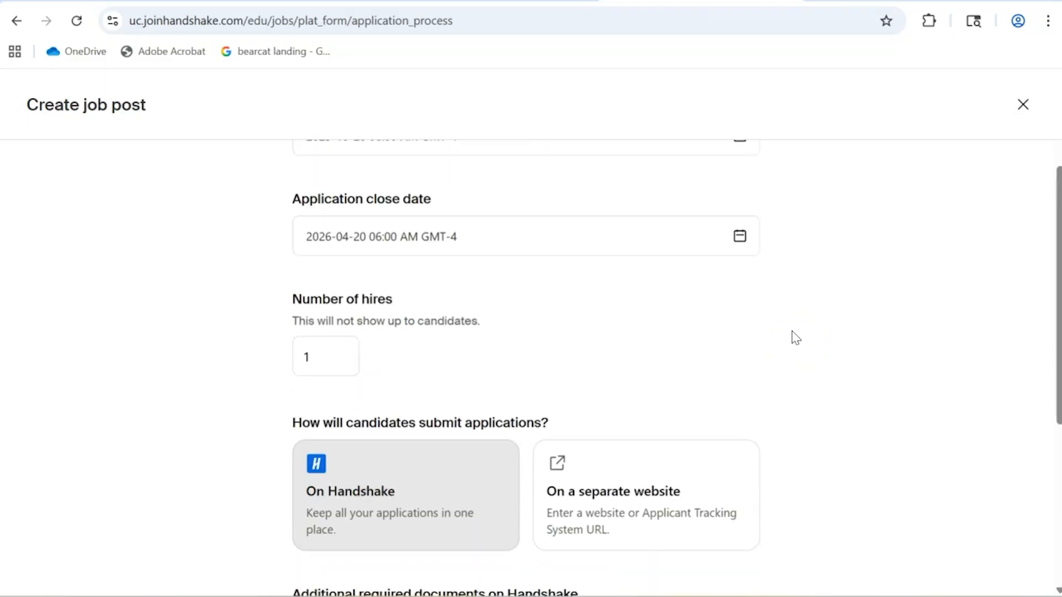
{"action": "scroll", "coordinate": [795, 338], "scroll_direction": "down", "scroll_amount": 6}
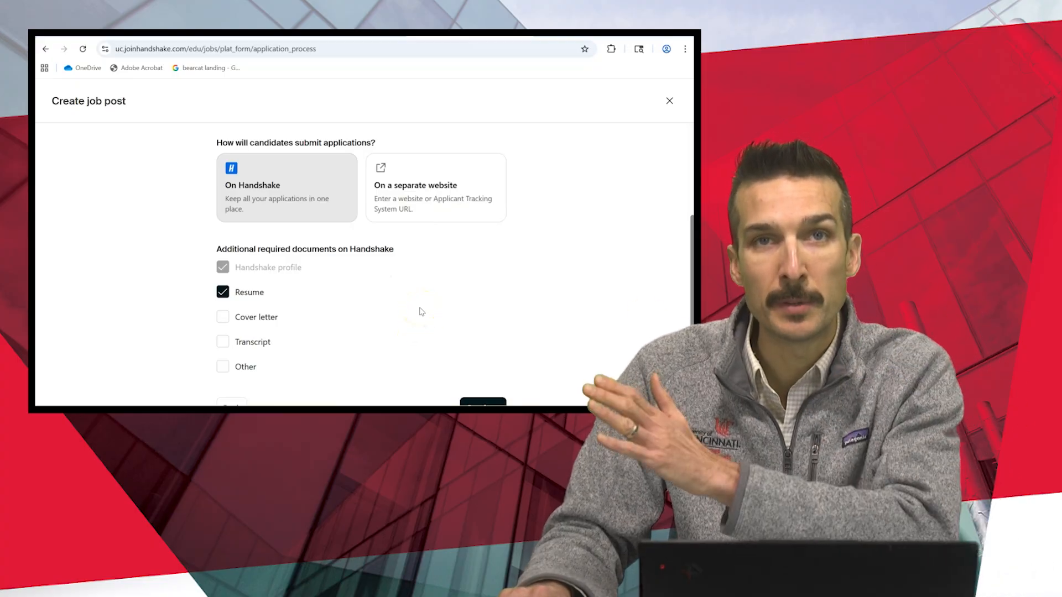
{"action": "scroll", "coordinate": [423, 316], "scroll_direction": "down", "scroll_amount": 2}
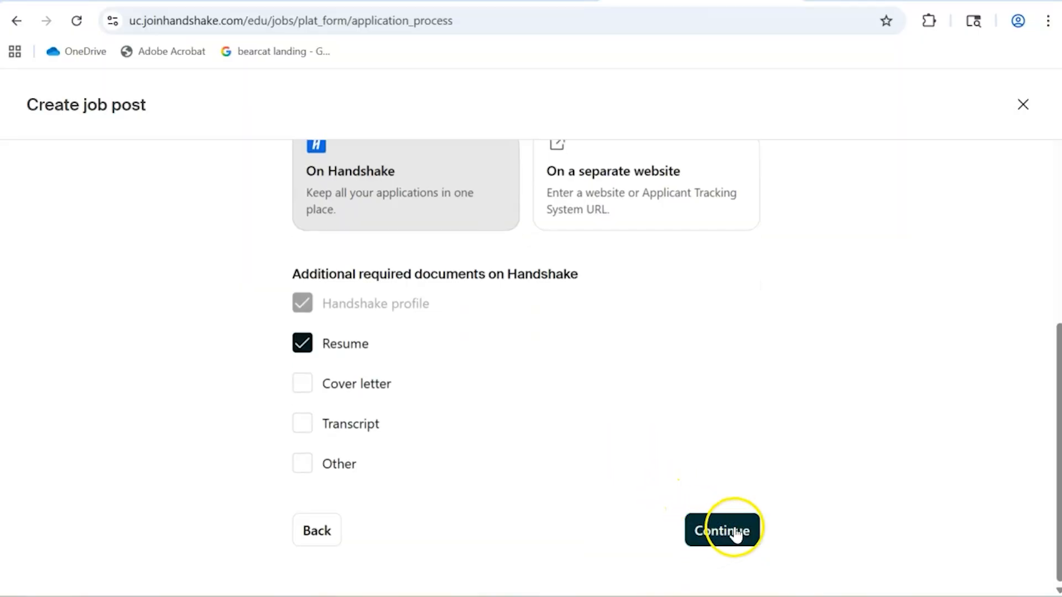
{"action": "left_click", "coordinate": [734, 533]}
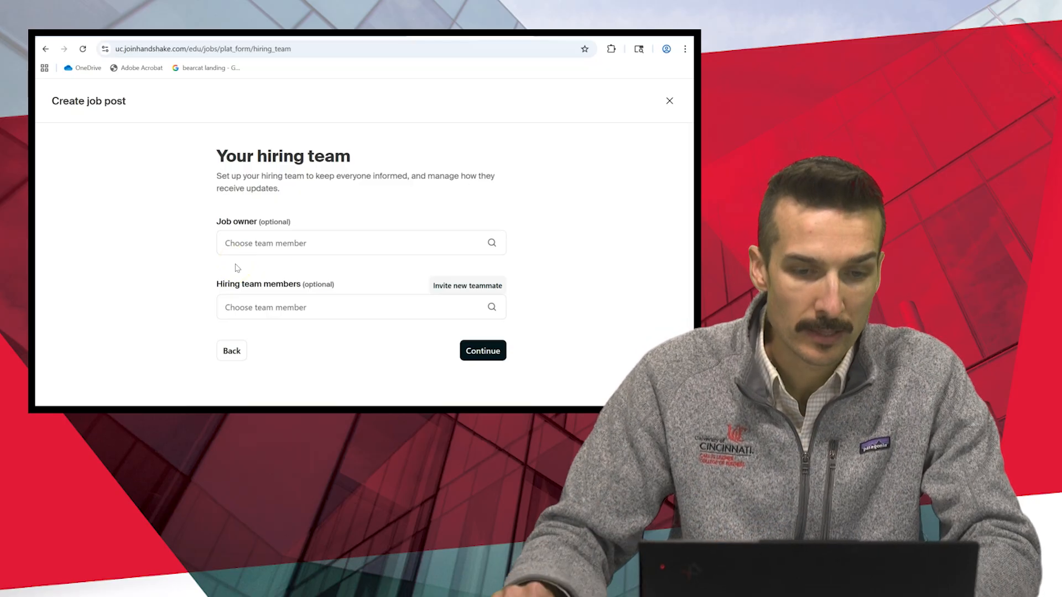
{"action": "left_click", "coordinate": [491, 349]}
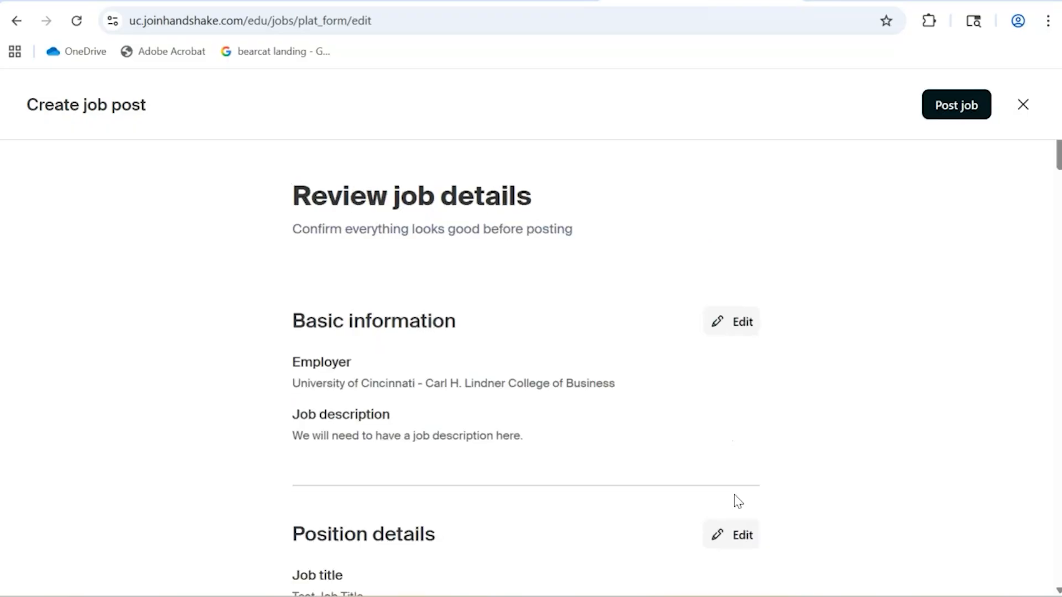
- Examine the job post summary, including the additional qualifications, application process and hiring team sections
{"action": "scroll", "coordinate": [442, 248], "scroll_direction": "down", "scroll_amount": 5}
{"action": "scroll", "coordinate": [658, 334], "scroll_direction": "down", "scroll_amount": 20}
{"action": "scroll", "coordinate": [658, 332], "scroll_direction": "down", "scroll_amount": 15}
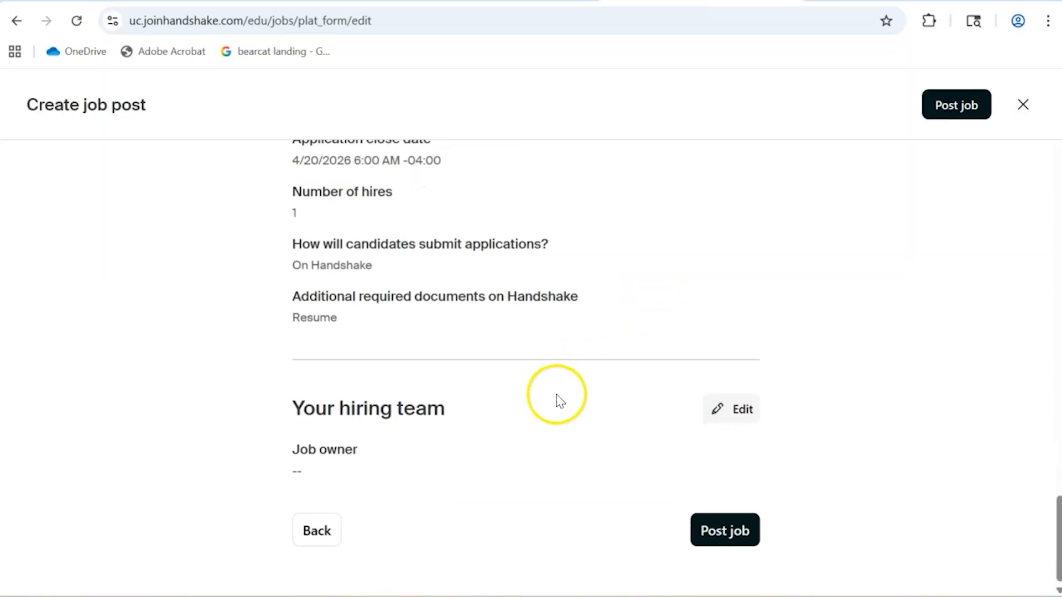
{"action": "scroll", "coordinate": [562, 397], "scroll_direction": "up", "scroll_amount": 9}
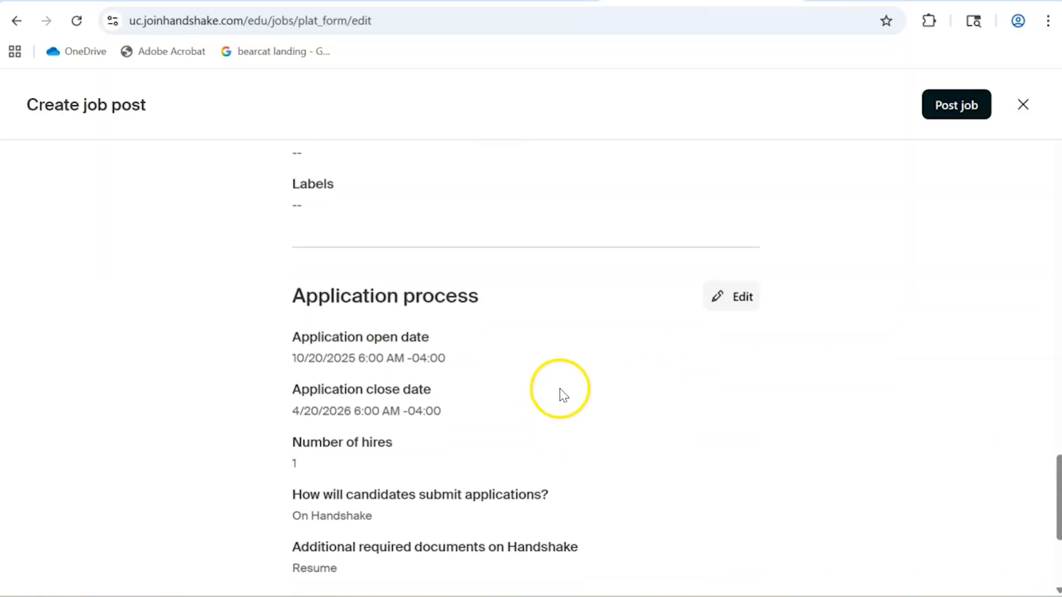
{"action": "scroll", "coordinate": [563, 381], "scroll_direction": "up", "scroll_amount": 3}
{"action": "scroll", "coordinate": [563, 380], "scroll_direction": "down", "scroll_amount": 11}
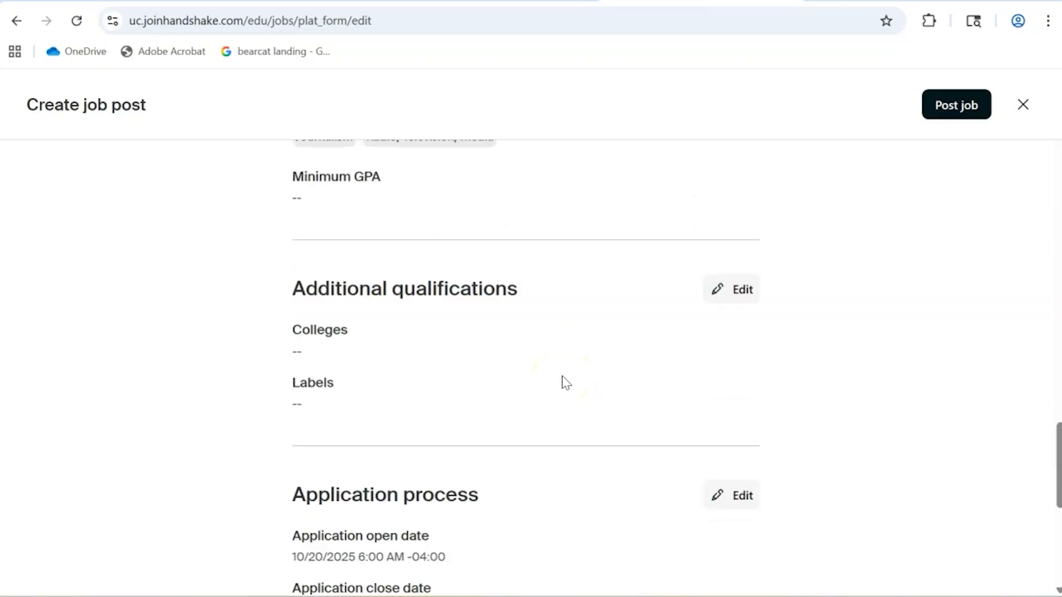